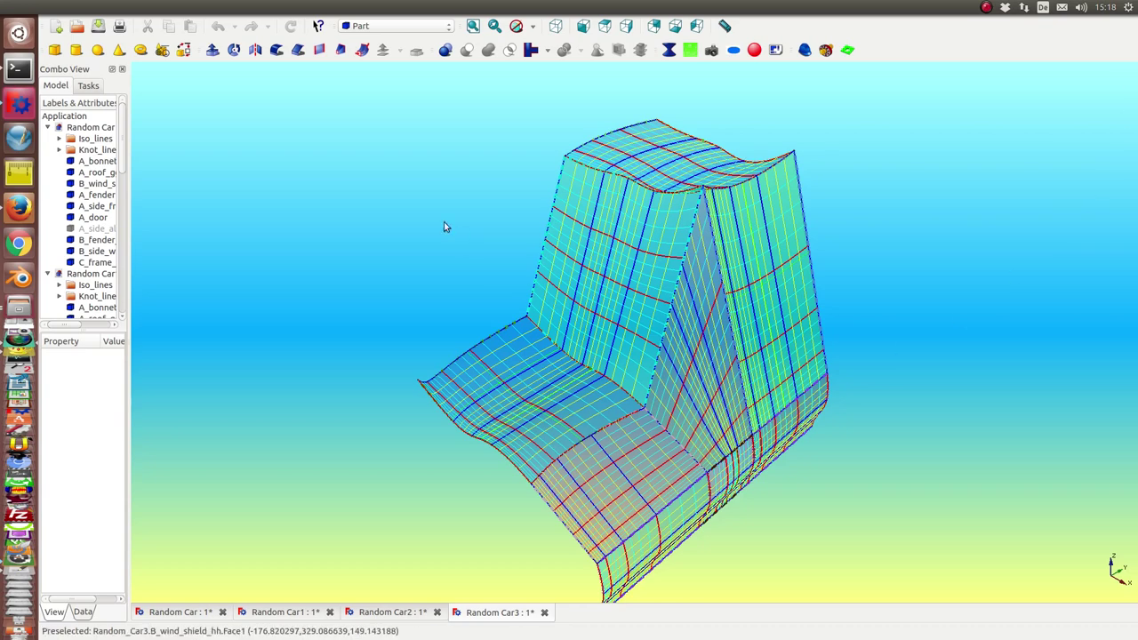
# Step: Tile the four car documents in a grid and orbit the models to compare them
pyautogui.moveTo(284, 8)
pyautogui.click(265, 7)
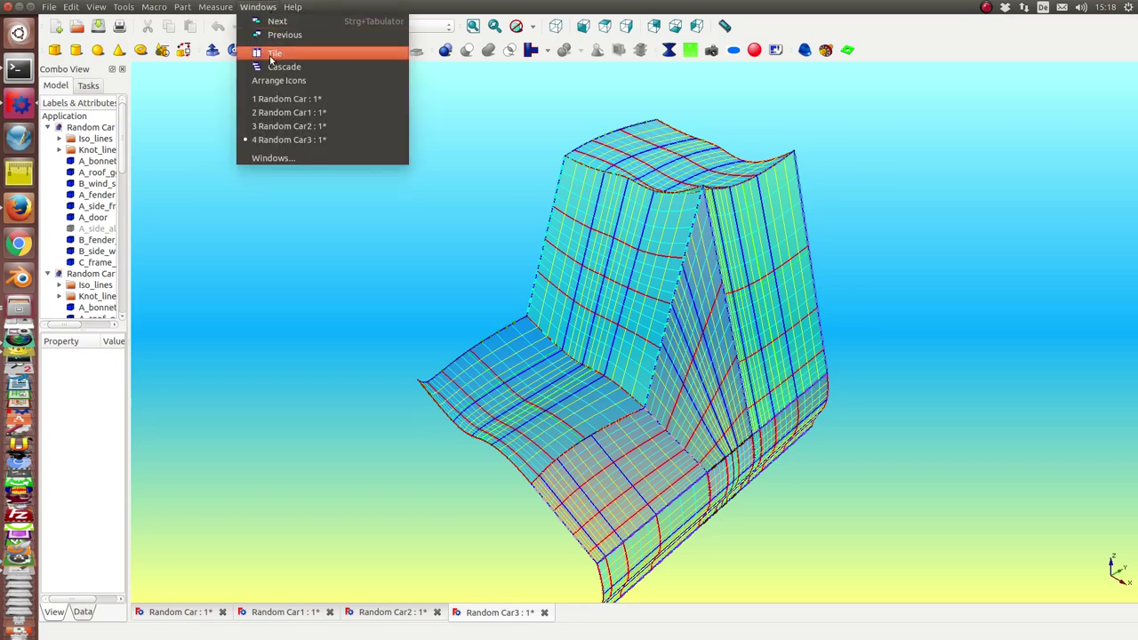
pyautogui.click(273, 56)
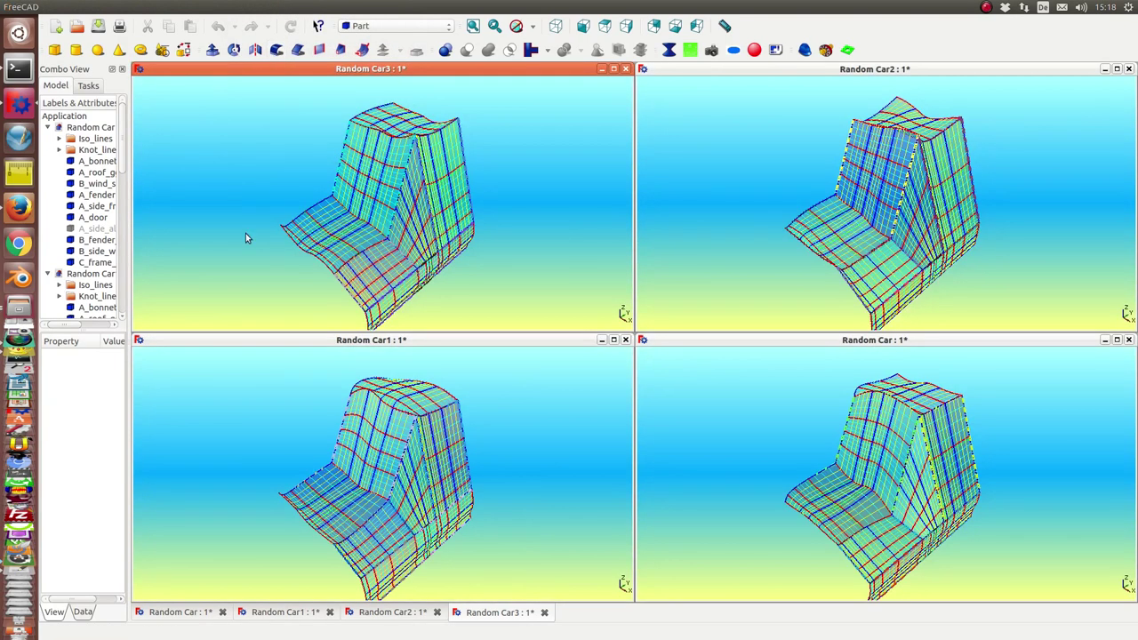
pyautogui.moveTo(590, 280)
pyautogui.mouseDown(button='middle')
pyautogui.moveTo(500, 223)
pyautogui.moveTo(620, 310)
pyautogui.moveTo(546, 231)
pyautogui.moveTo(508, 256)
pyautogui.moveTo(507, 407)
pyautogui.moveTo(490, 439)
pyautogui.moveTo(530, 423)
pyautogui.moveTo(592, 434)
pyautogui.mouseUp(button='middle')
pyautogui.moveTo(729, 450)
pyautogui.mouseDown(button='middle')
pyautogui.moveTo(744, 465)
pyautogui.moveTo(734, 424)
pyautogui.moveTo(1002, 456)
pyautogui.moveTo(1002, 429)
pyautogui.moveTo(993, 432)
pyautogui.moveTo(1001, 464)
pyautogui.moveTo(935, 223)
pyautogui.mouseUp(button='middle')
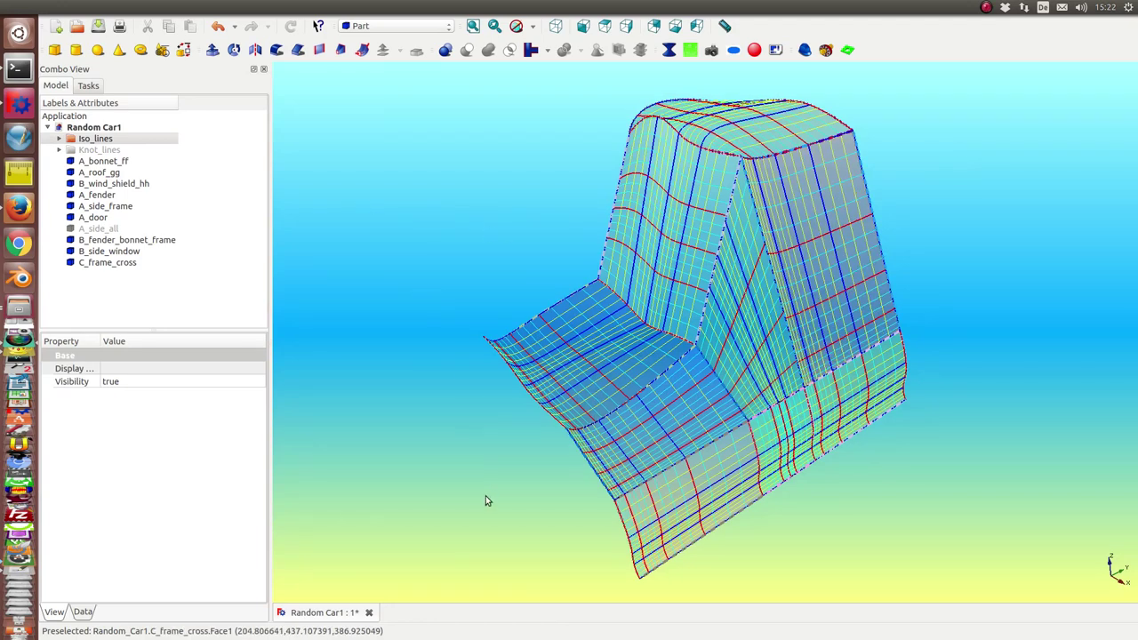
# Step: Hide the Iso_lines group and orbit to view the bare Random Car1 patches
pyautogui.click(109, 140)
pyautogui.press('space')
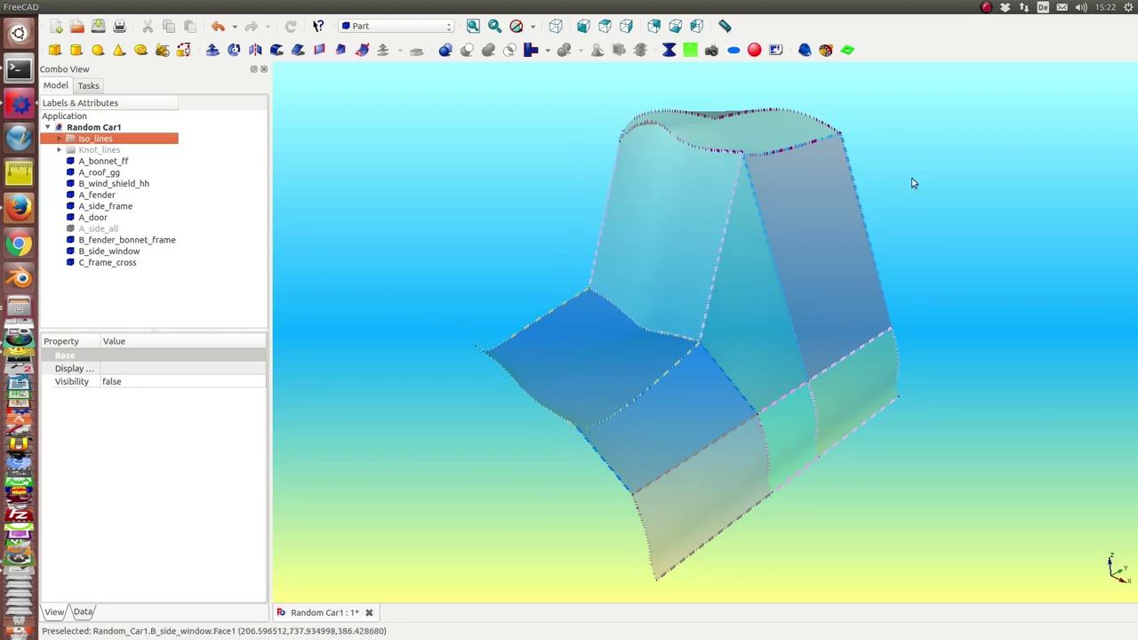
pyautogui.moveTo(922, 193)
pyautogui.mouseDown(button='middle')
pyautogui.moveTo(504, 334)
pyautogui.moveTo(1028, 279)
pyautogui.mouseUp(button='middle')
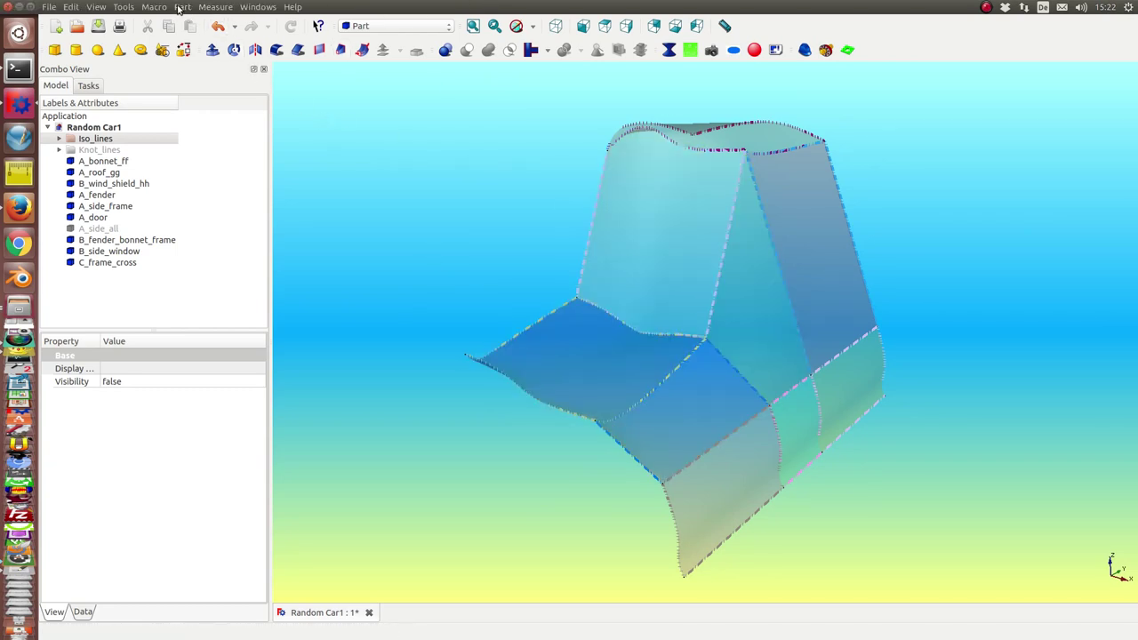
# Step: In Shape builder's Shell-from-faces mode, create Shell from the lower frame face
pyautogui.click(180, 7)
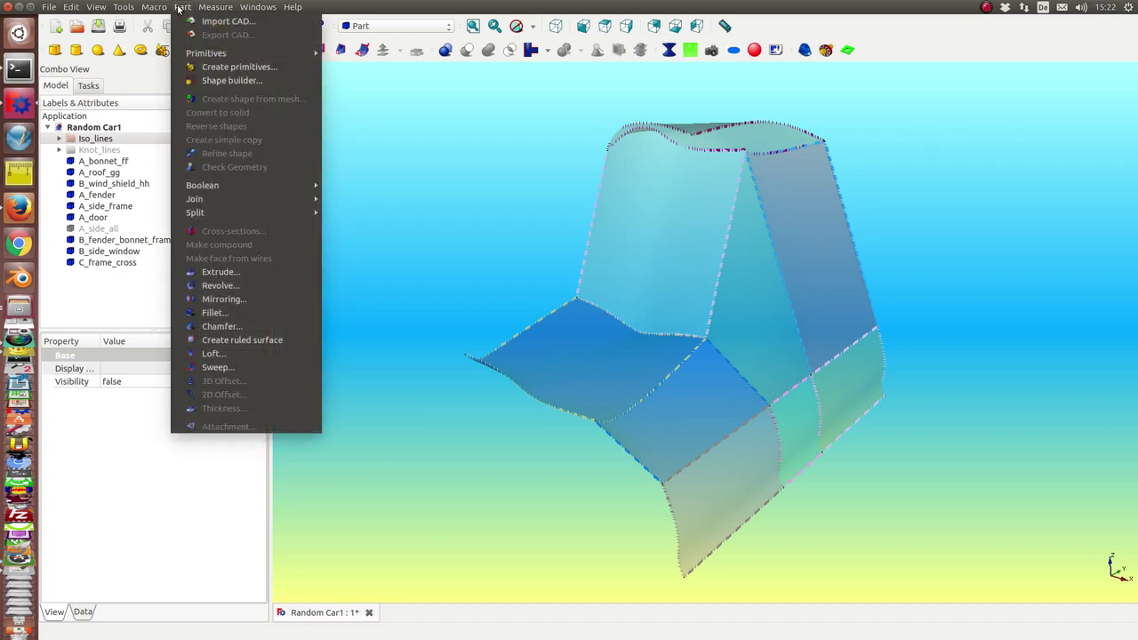
pyautogui.click(229, 81)
pyautogui.click(89, 225)
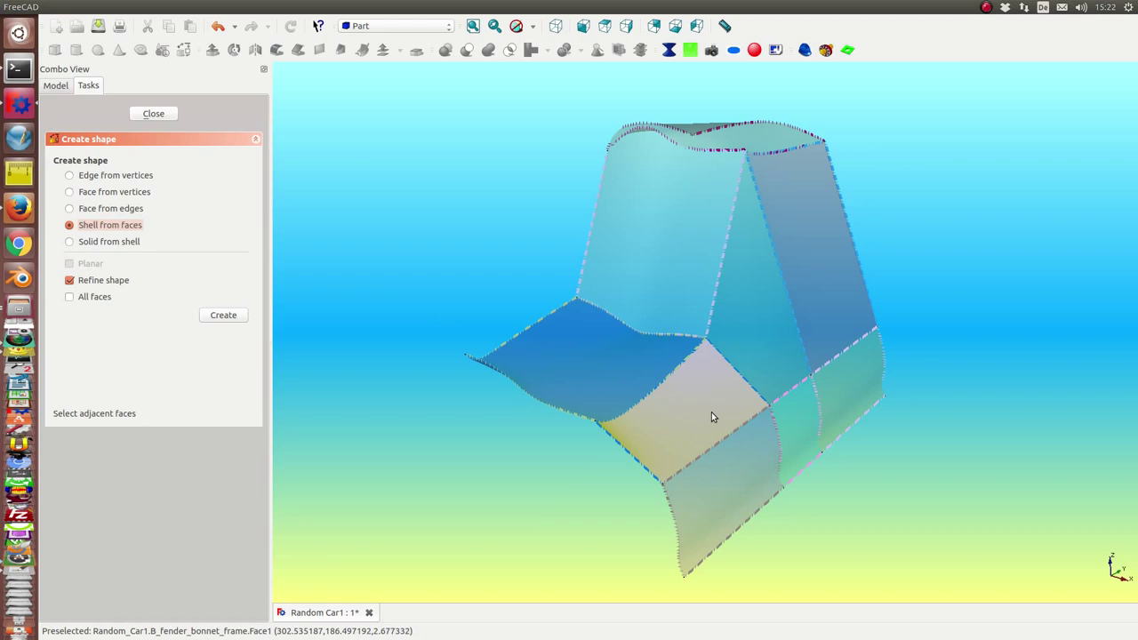
pyautogui.click(749, 338)
pyautogui.click(223, 316)
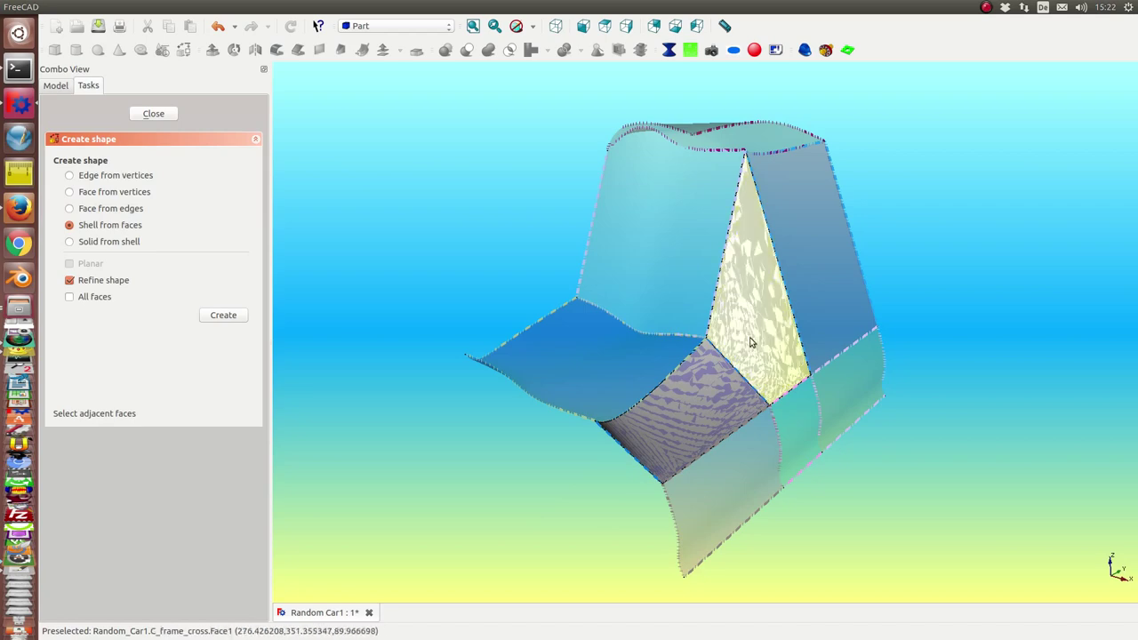
# Step: Create Shell001 to Shell003 from the fender, middle-strip and roof/side faces, then close Shape builder
pyautogui.moveTo(756, 392); pyautogui.dragTo(721, 389, button='middle')
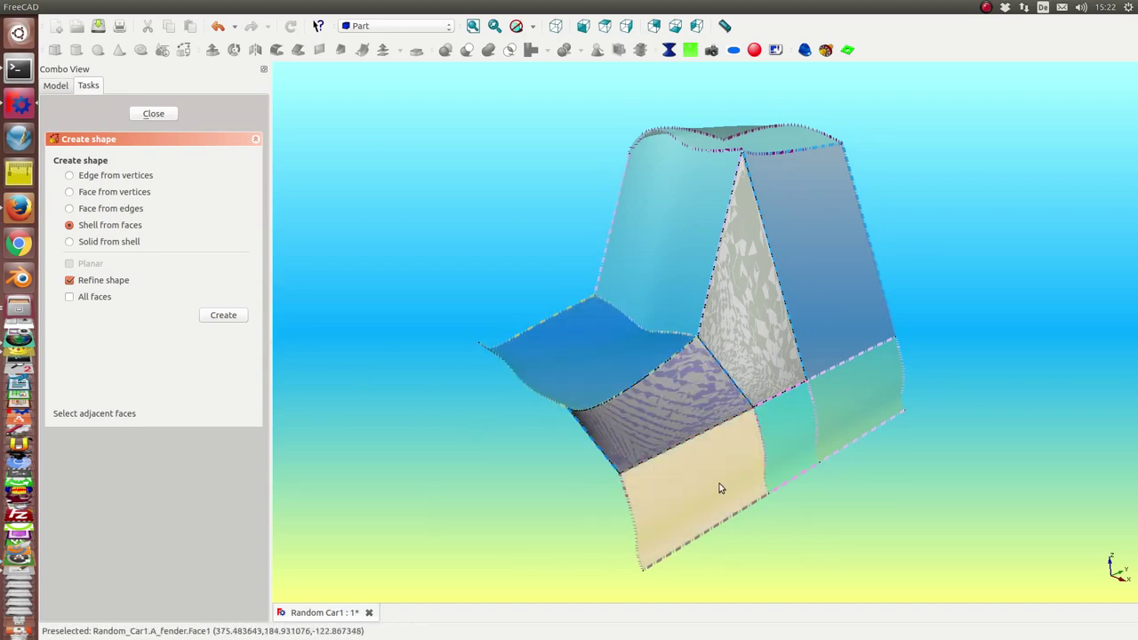
pyautogui.click(786, 435)
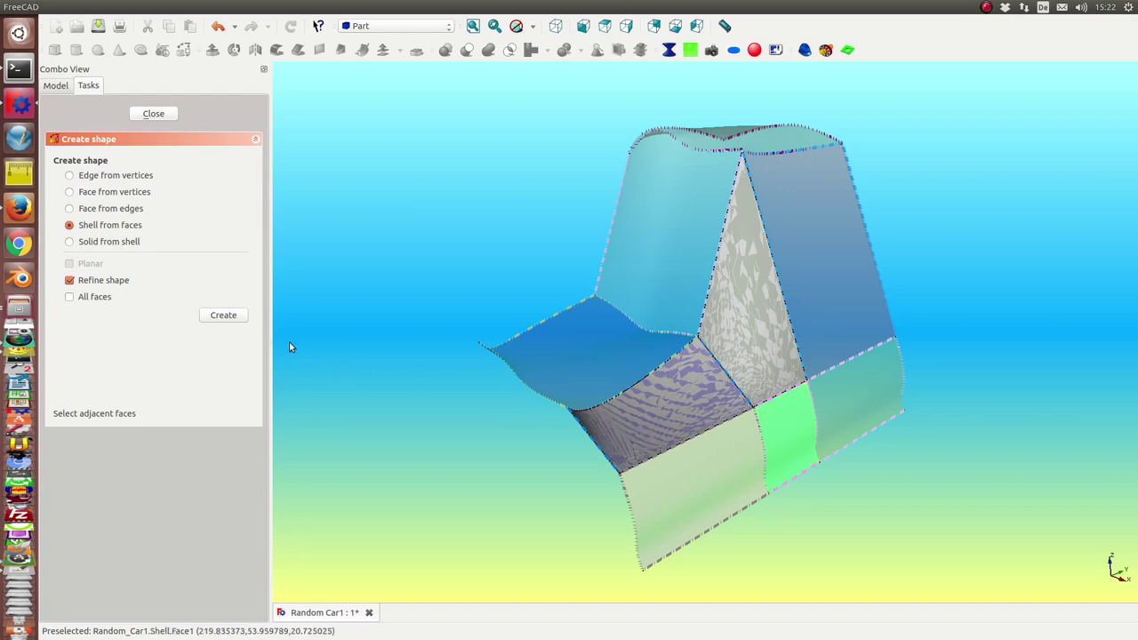
pyautogui.click(225, 316)
pyautogui.click(788, 444)
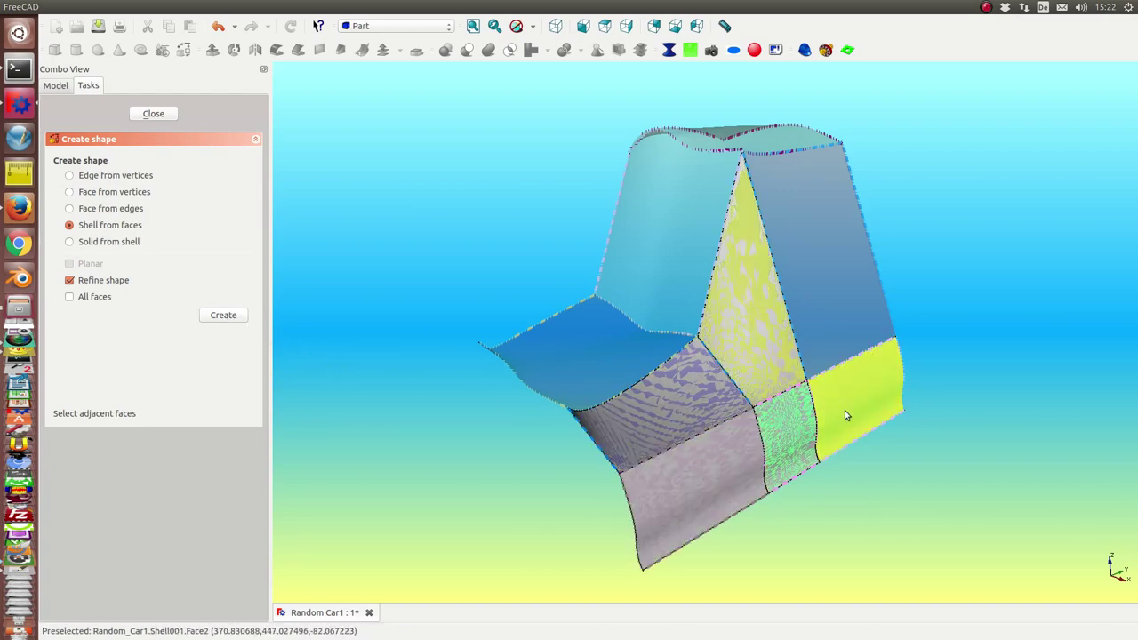
pyautogui.click(223, 315)
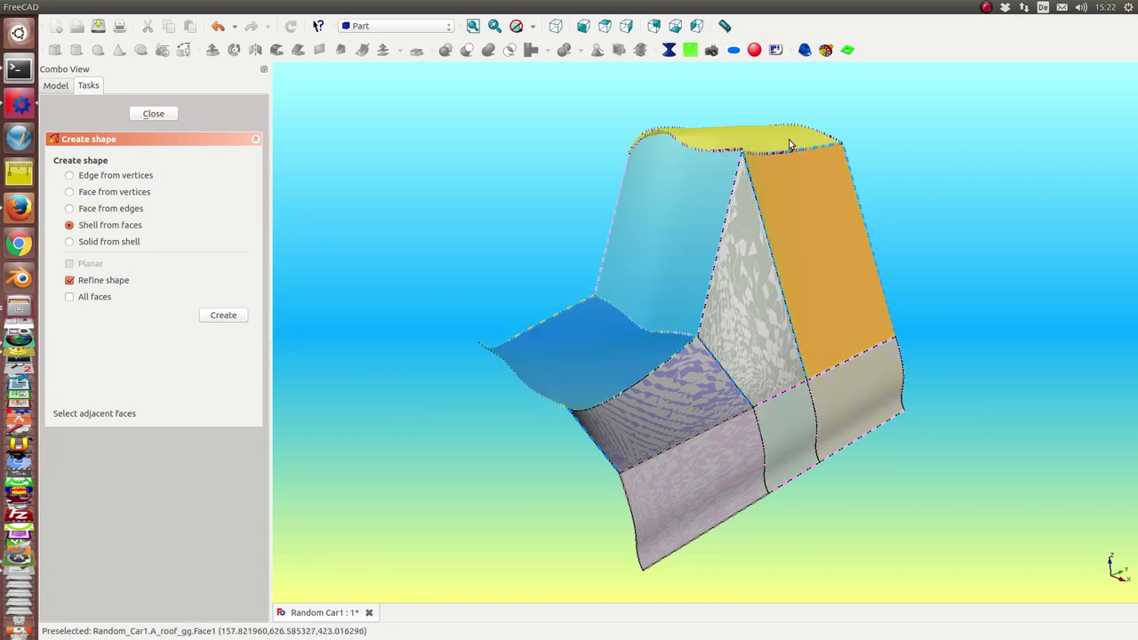
pyautogui.click(766, 136)
pyautogui.click(228, 315)
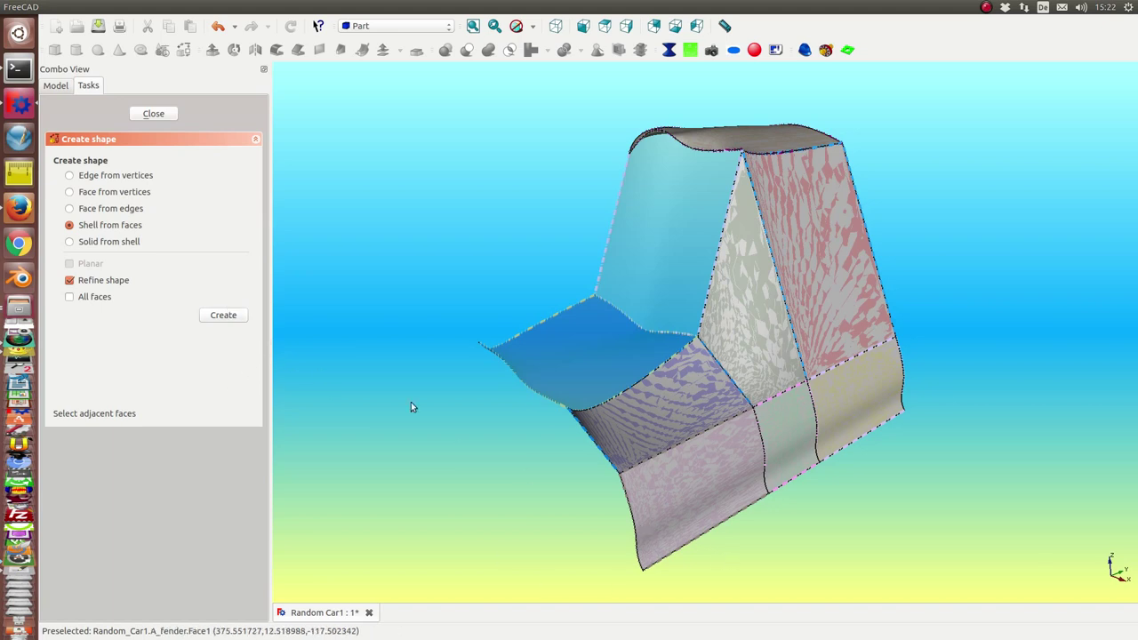
pyautogui.click(166, 113)
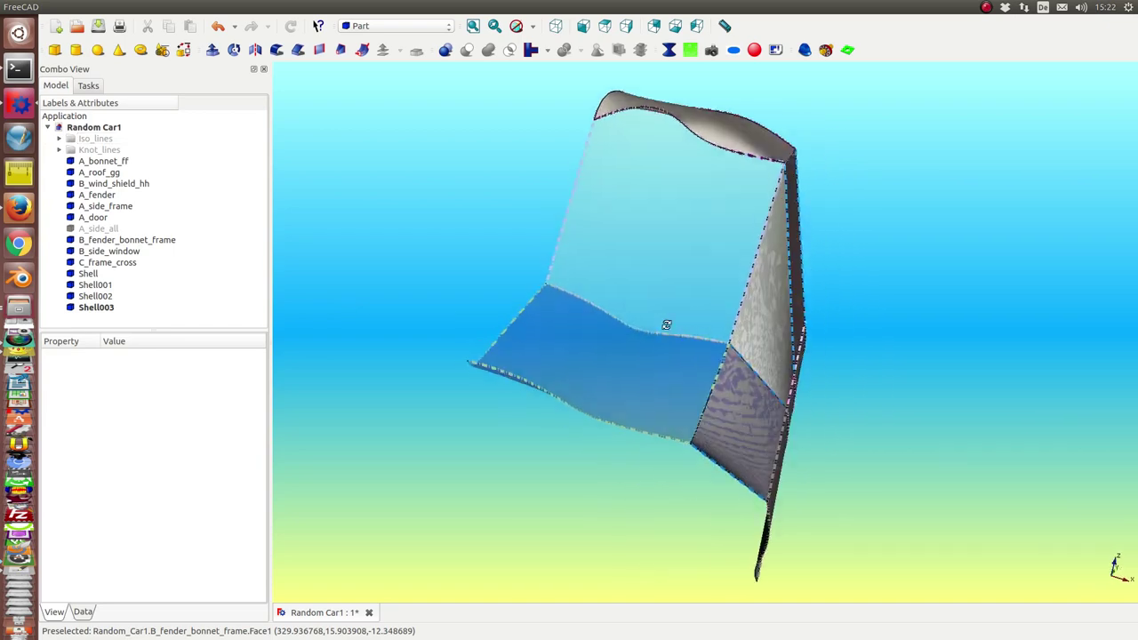
# Step: Run Check Geometry on Shell and Shell001
pyautogui.moveTo(665, 320); pyautogui.dragTo(249, 260, button='middle')
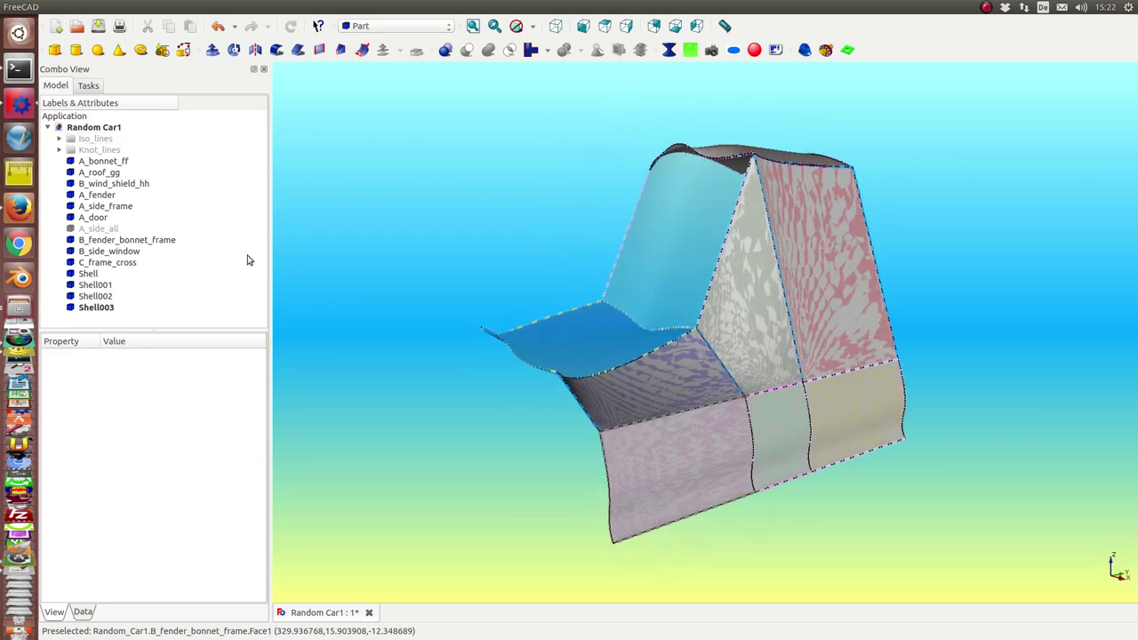
pyautogui.click(90, 273)
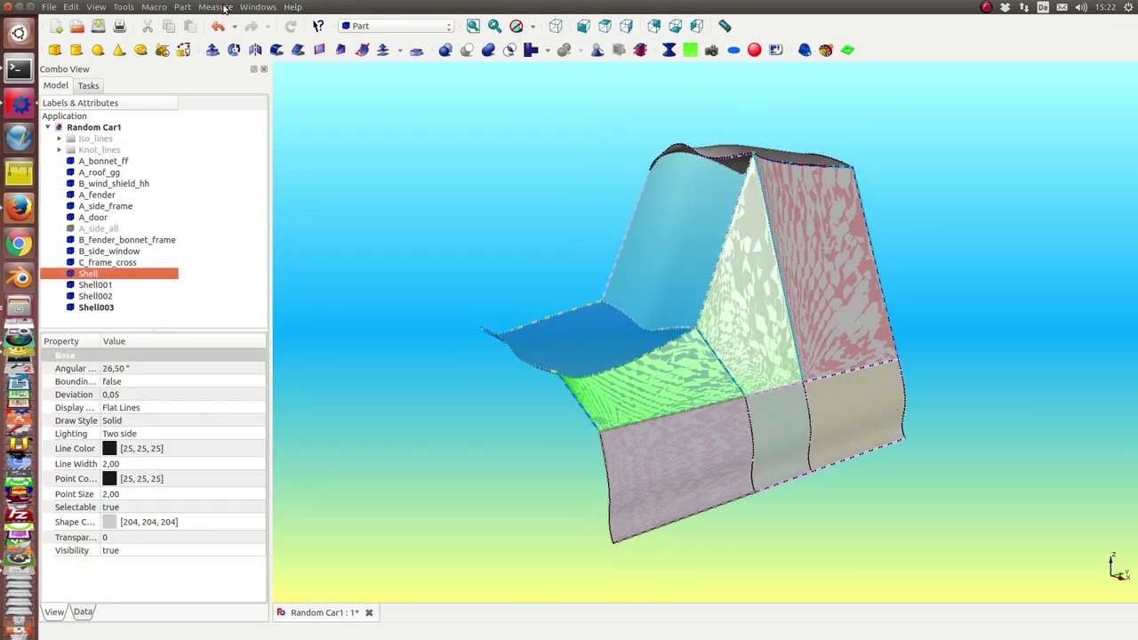
pyautogui.click(182, 7)
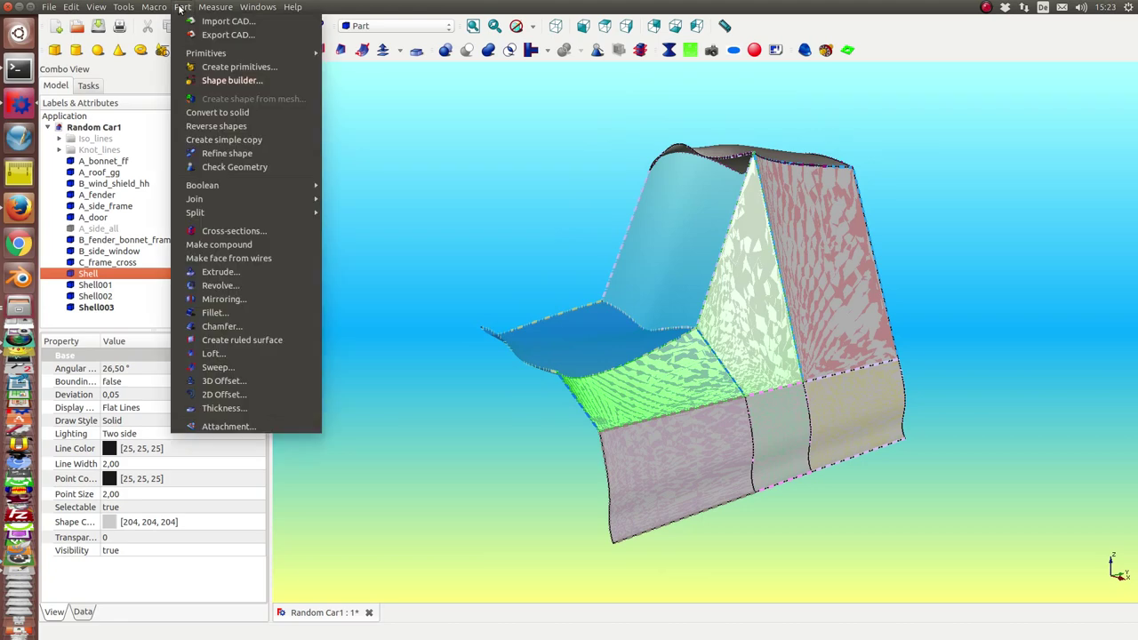
pyautogui.click(235, 168)
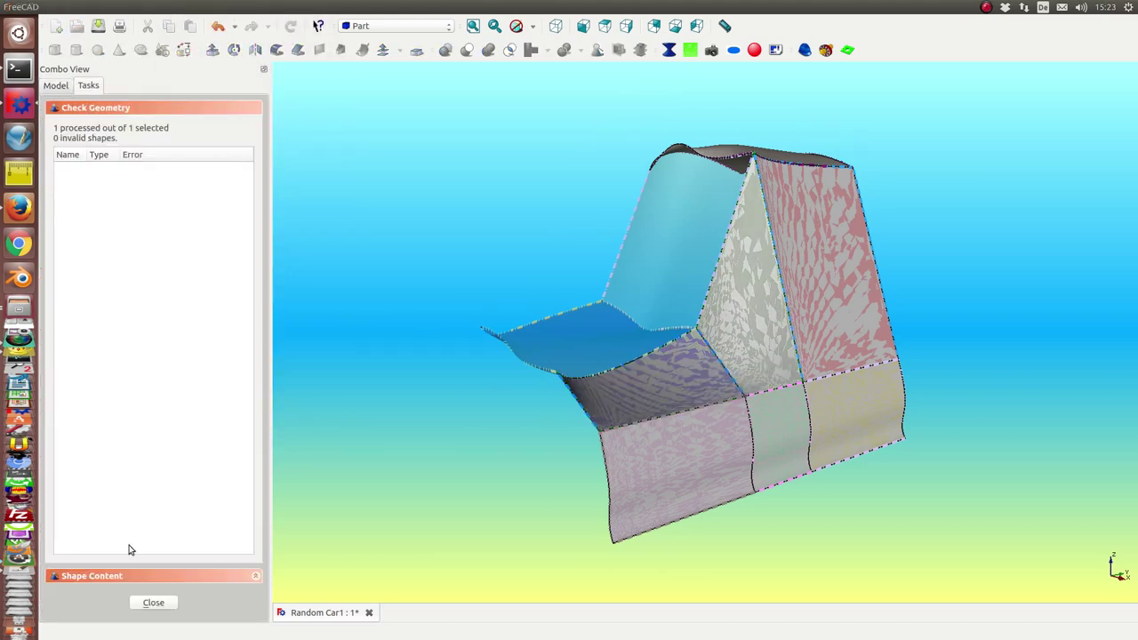
pyautogui.click(153, 604)
pyautogui.click(87, 285)
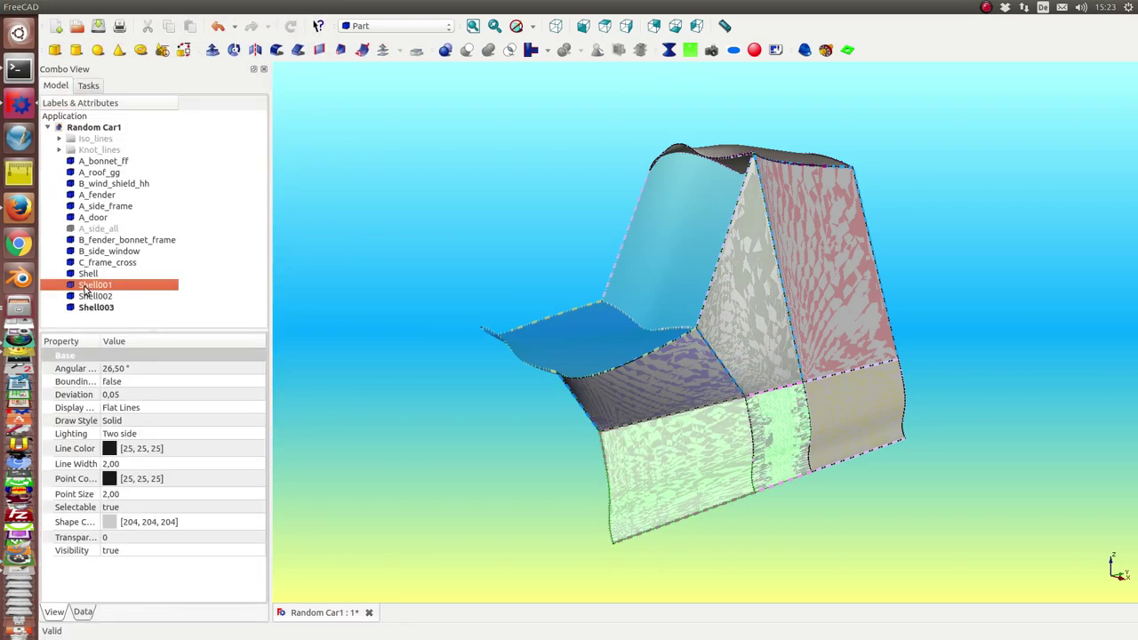
pyautogui.click(182, 7)
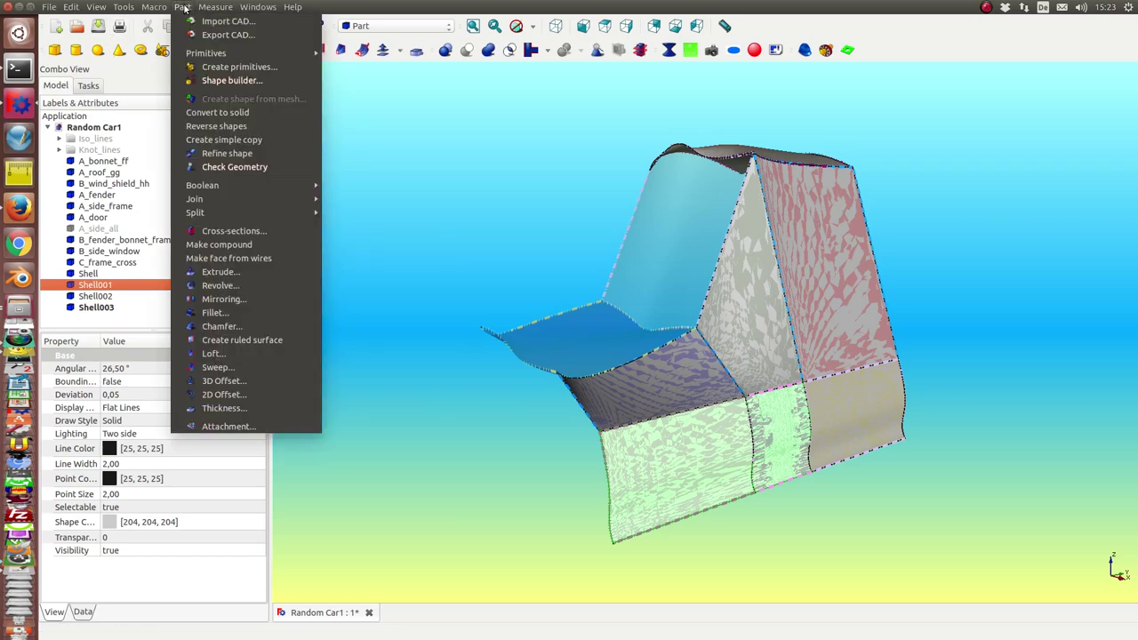
pyautogui.click(234, 167)
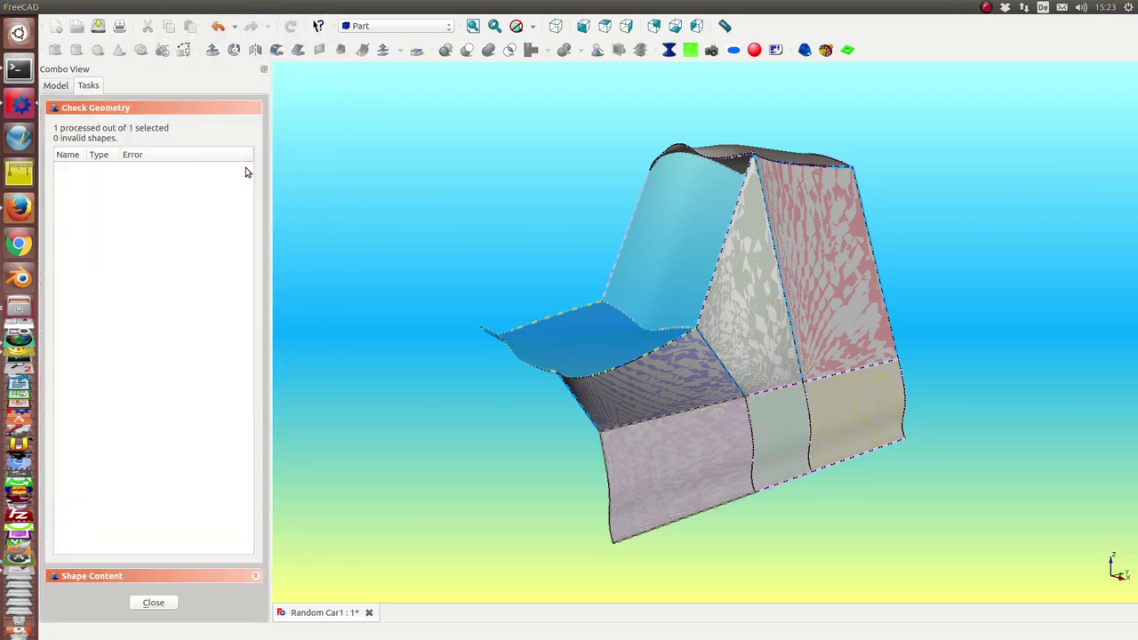
pyautogui.click(155, 602)
# Step: Run Check Geometry on Shell002 and Shell003
pyautogui.click(99, 285)
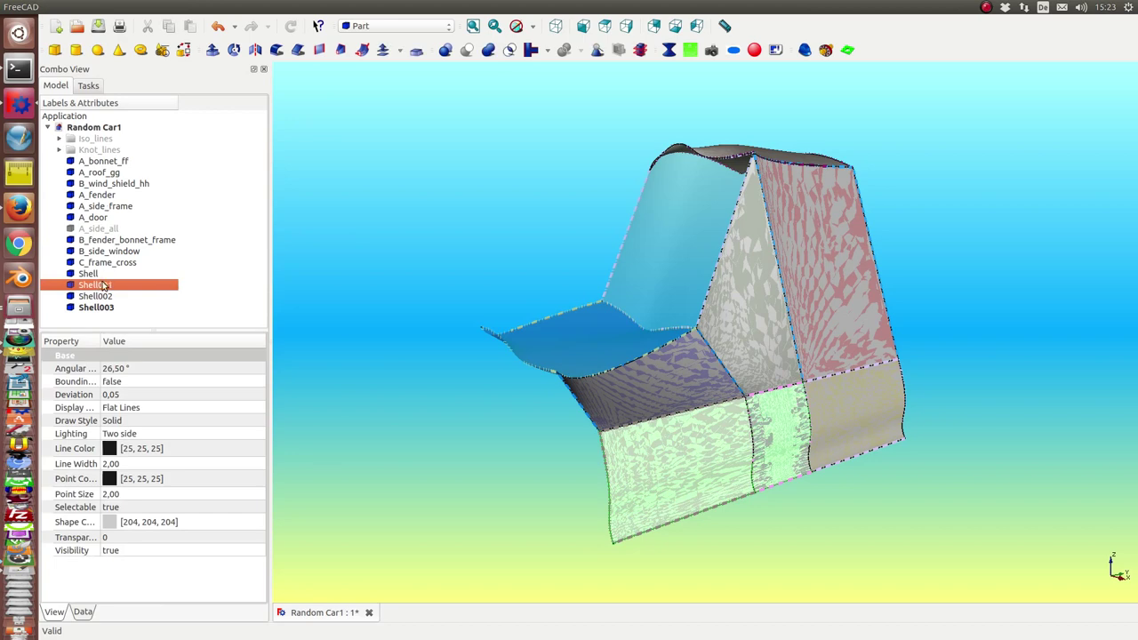
pyautogui.click(104, 295)
pyautogui.click(182, 8)
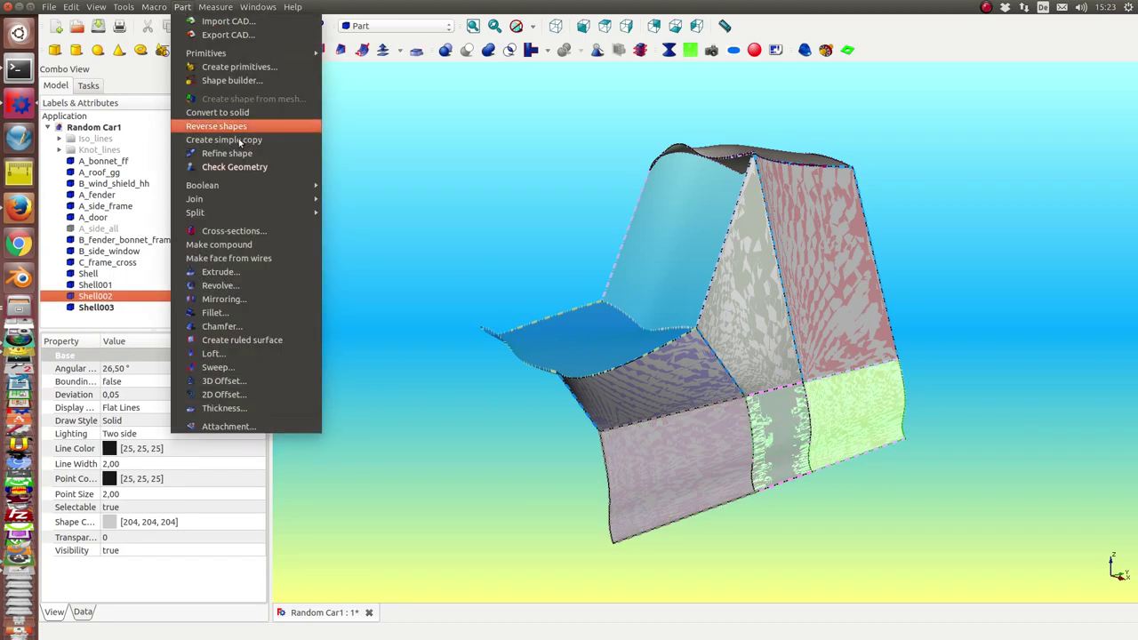
pyautogui.click(244, 168)
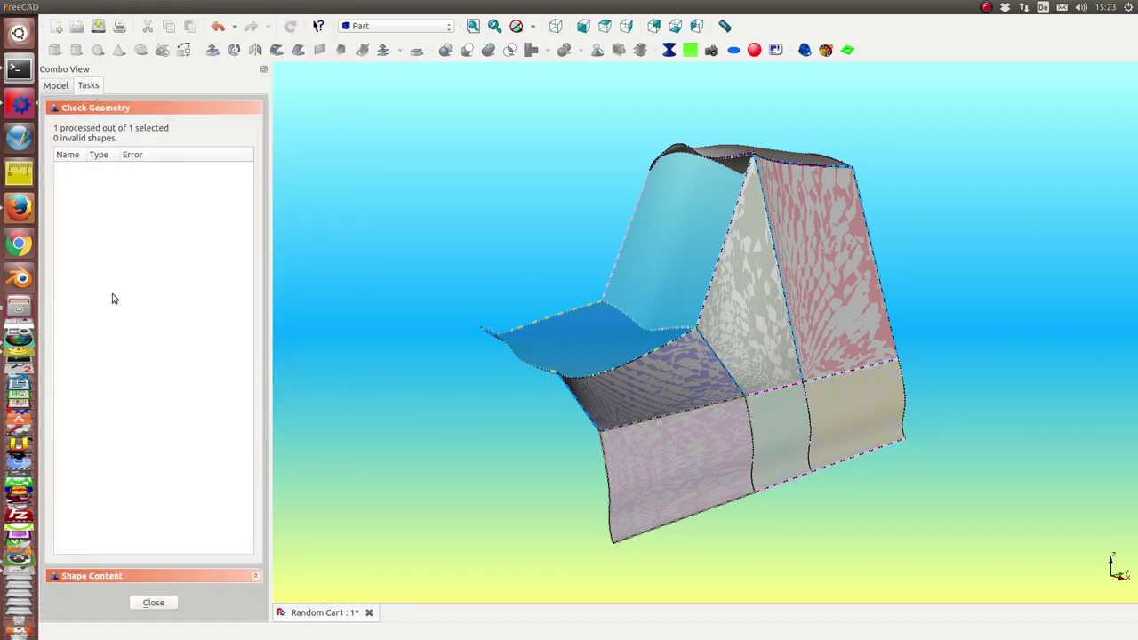
pyautogui.click(150, 602)
pyautogui.click(95, 307)
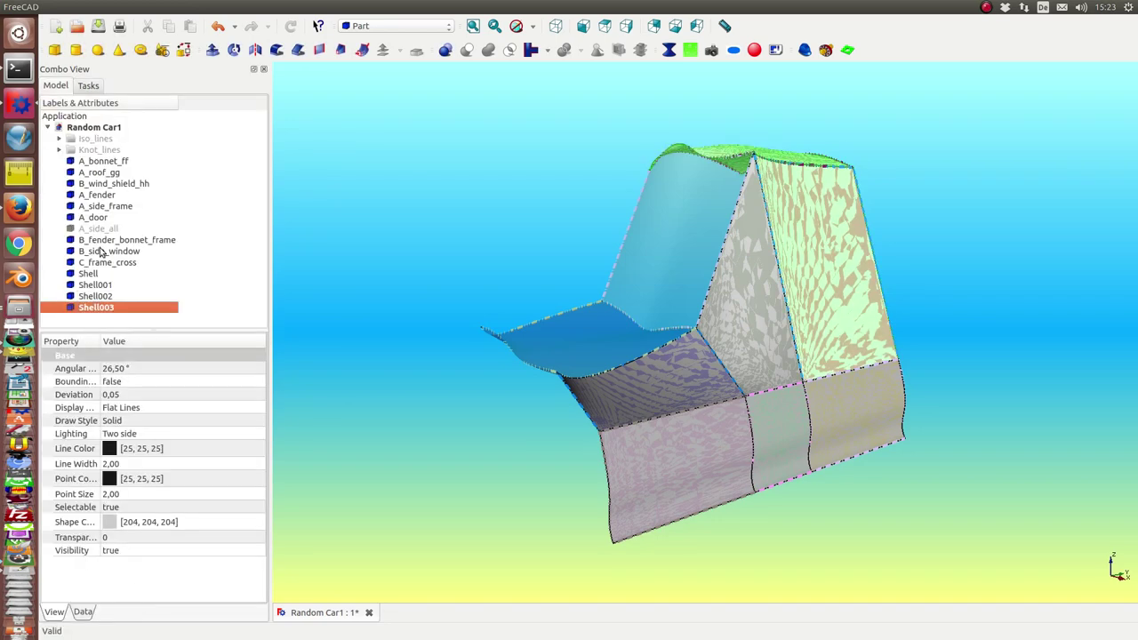
pyautogui.click(182, 7)
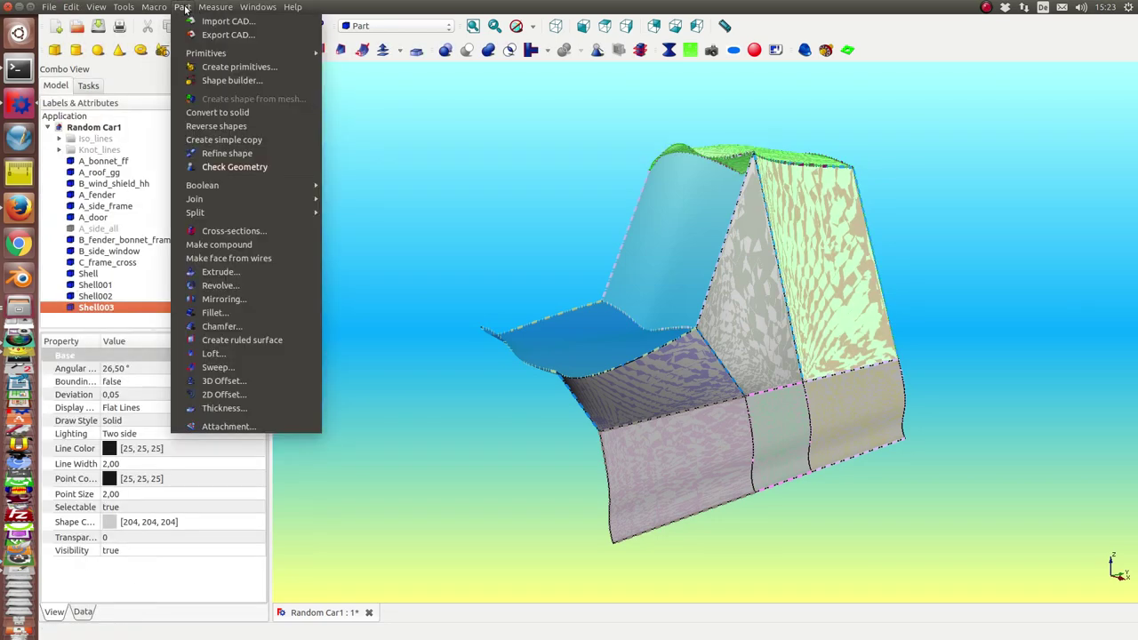
pyautogui.click(260, 167)
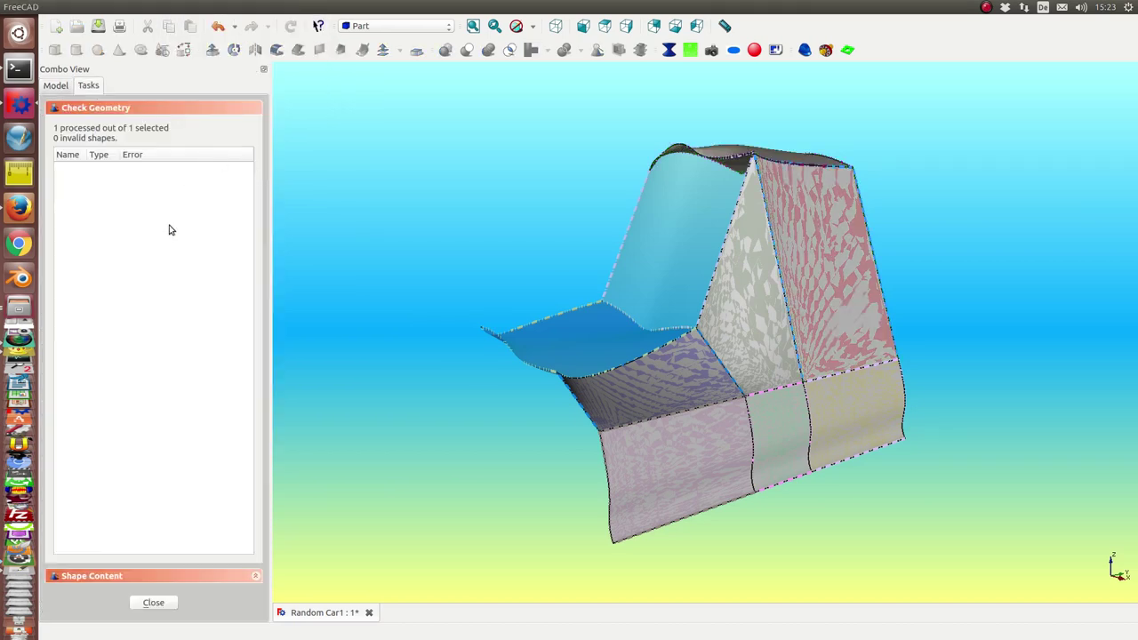
pyautogui.click(152, 604)
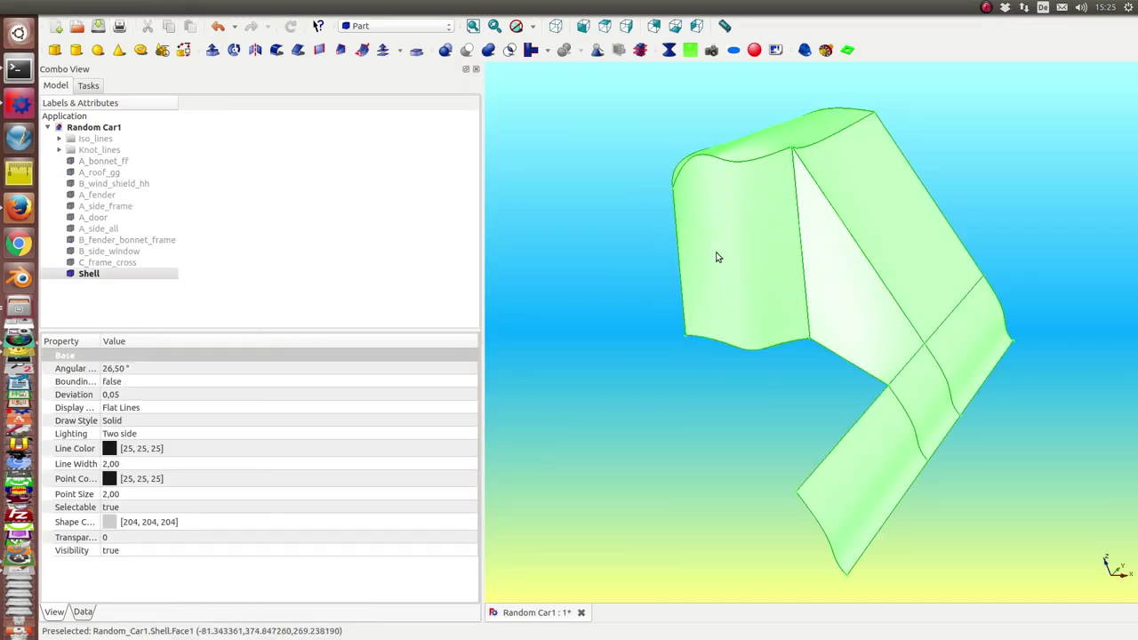
# Step: Pick the Shell's left face and re-check it, confirming 0 invalid shapes
pyautogui.click(726, 255)
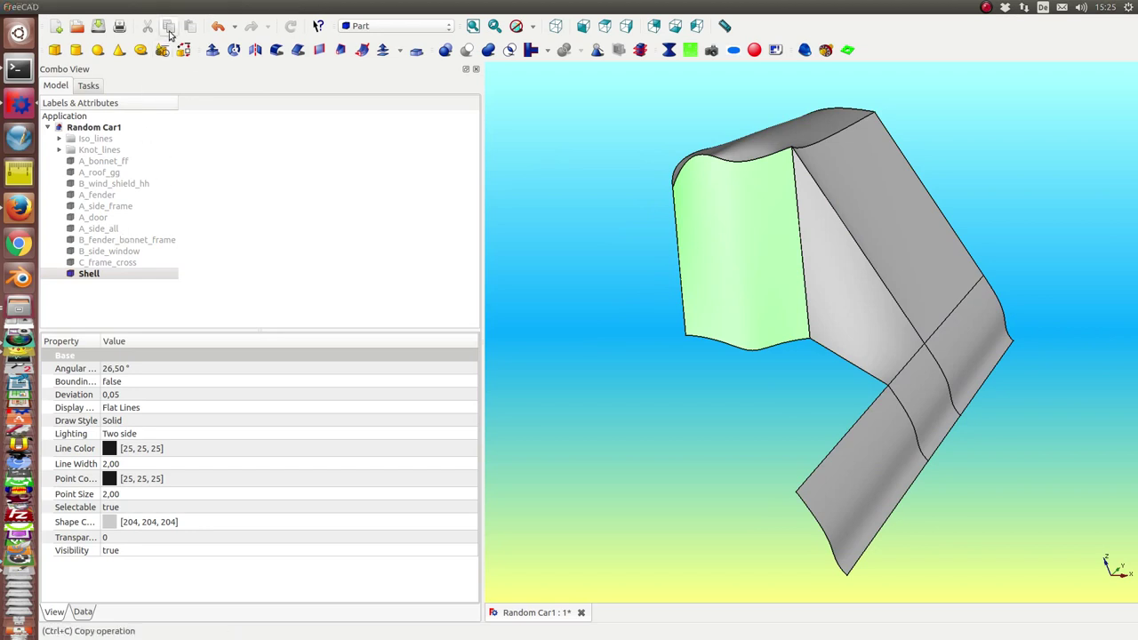
pyautogui.click(181, 7)
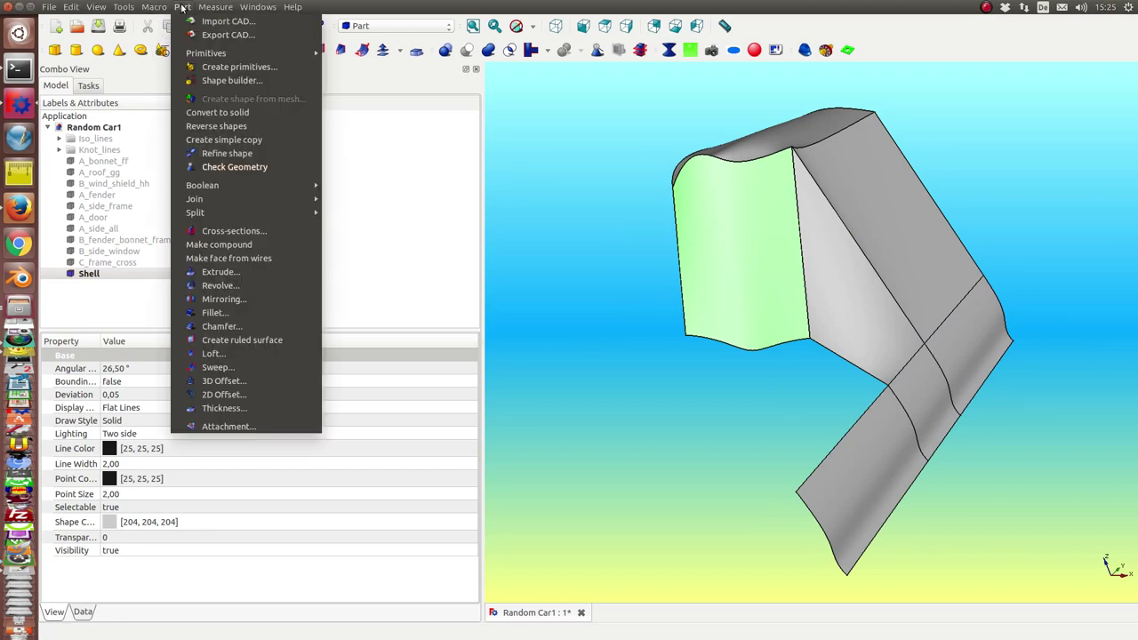
pyautogui.click(242, 168)
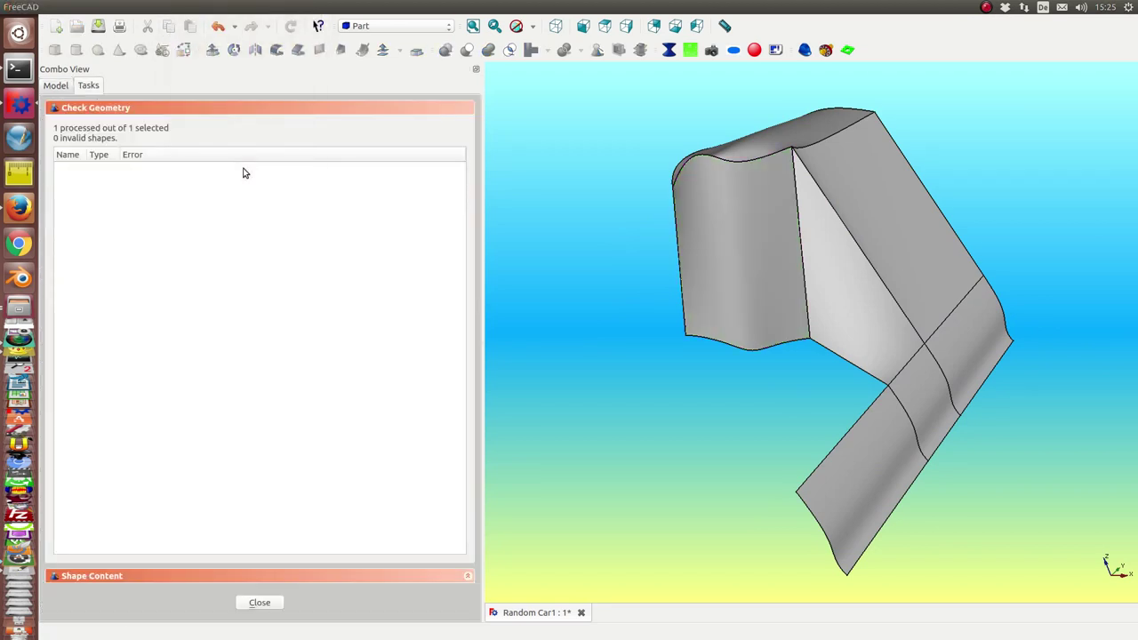
pyautogui.click(258, 602)
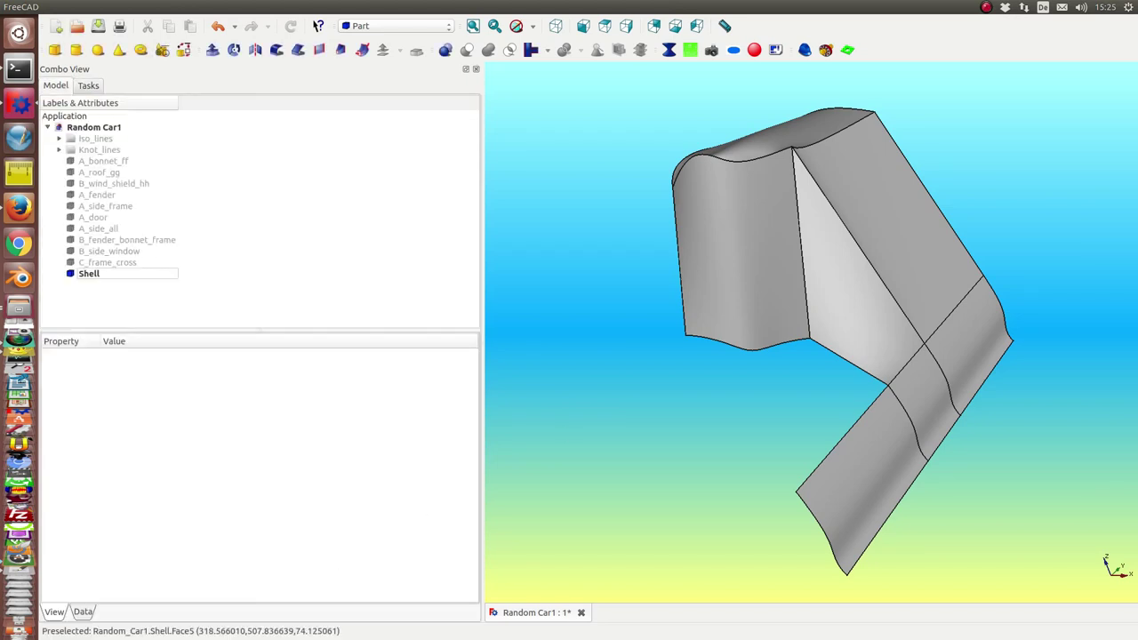
# Step: Delete the Shell and switch to the front view of the side patch
pyautogui.press('Delete')
pyautogui.press('1')
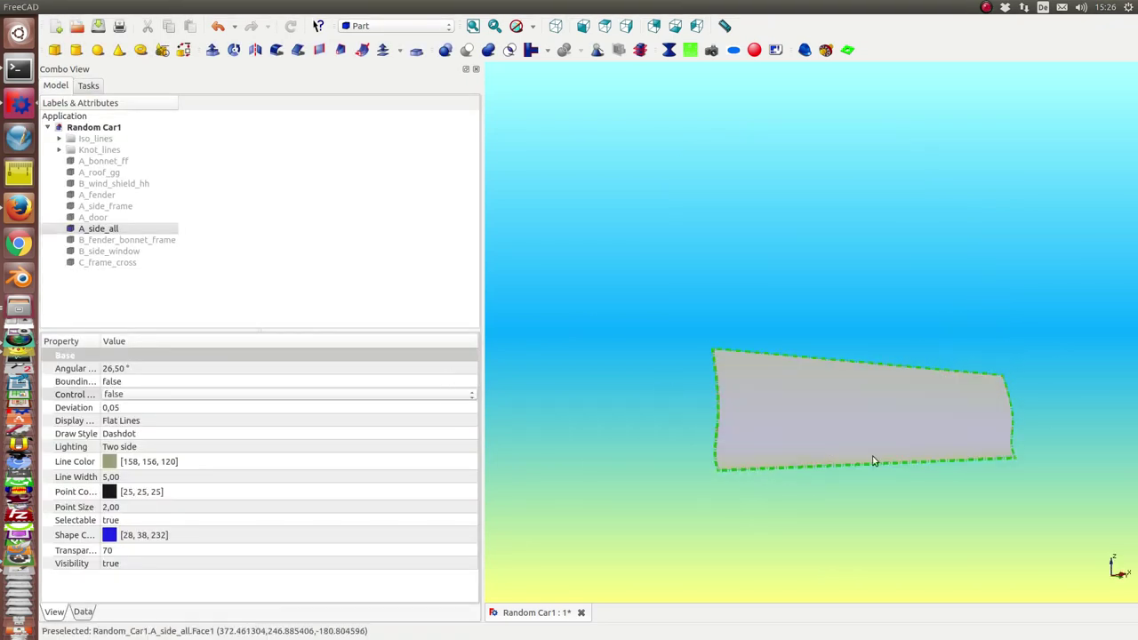
pyautogui.scroll(3, 891, 460)
pyautogui.scroll(-2, 894, 461)
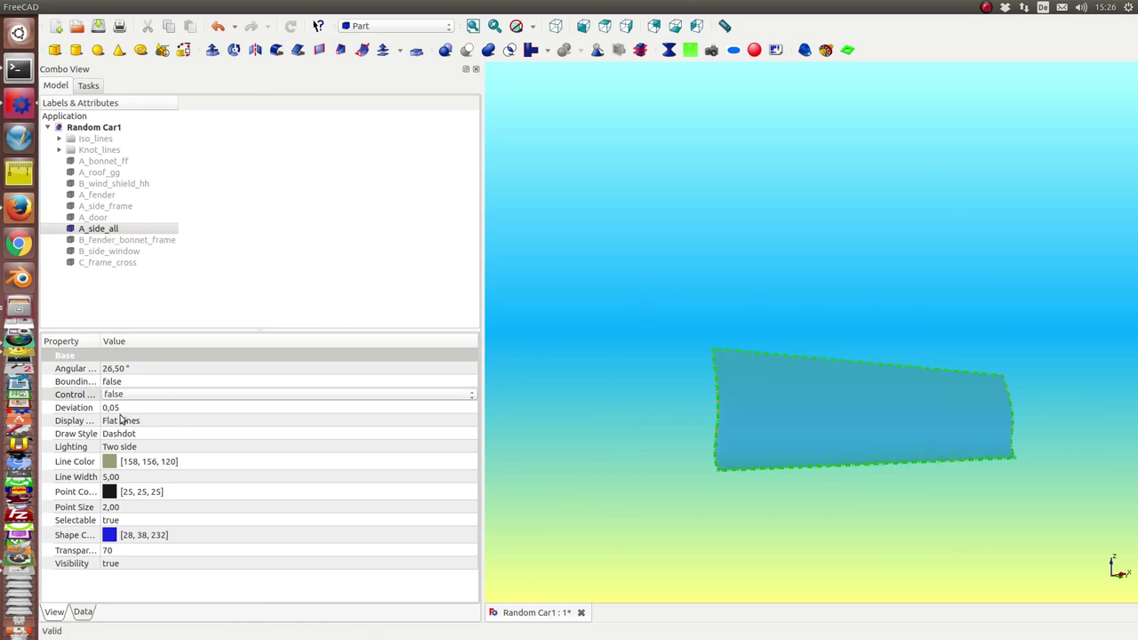
# Step: Turn on A_side_all's control points and hide its surface, leaving only the net
pyautogui.click(341, 399)
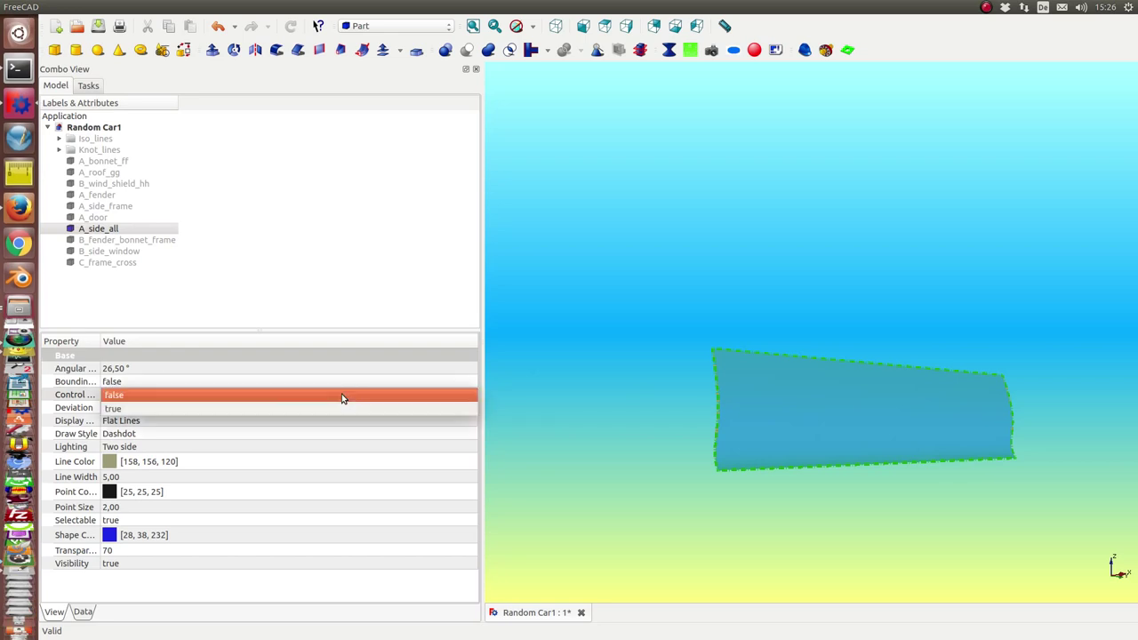
pyautogui.click(280, 409)
pyautogui.moveTo(664, 387)
pyautogui.mouseDown(button='middle')
pyautogui.moveTo(740, 418)
pyautogui.moveTo(714, 405)
pyautogui.mouseUp(button='middle')
pyautogui.click(115, 228)
pyautogui.press('space')
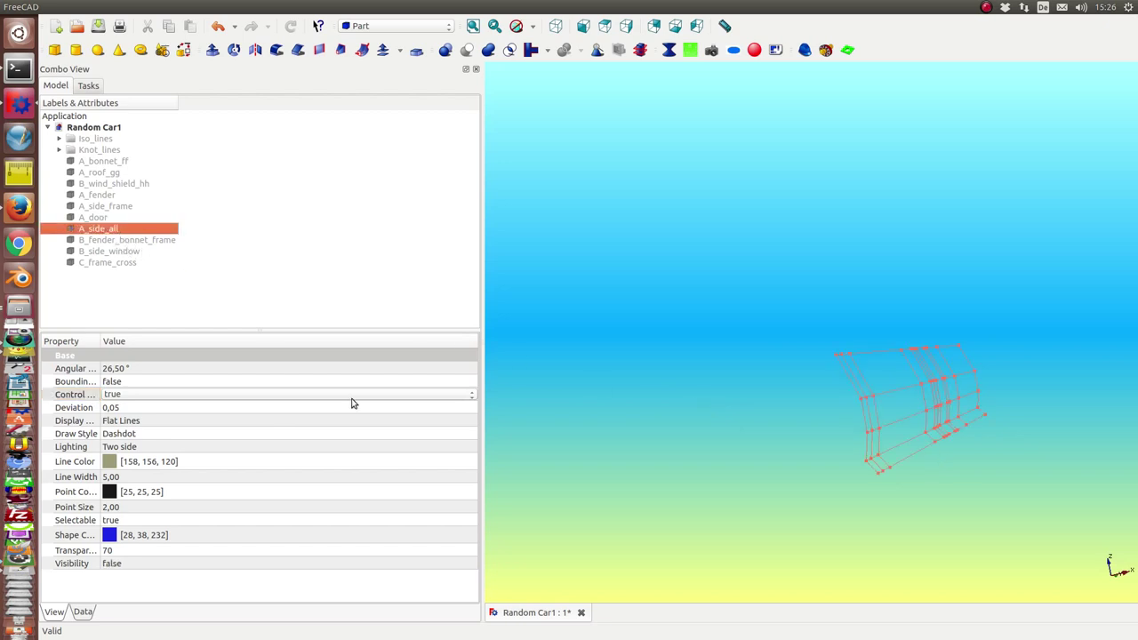
pyautogui.moveTo(488, 452)
pyautogui.mouseDown(button='middle')
pyautogui.moveTo(788, 508)
pyautogui.moveTo(720, 526)
pyautogui.moveTo(764, 507)
pyautogui.mouseUp(button='middle')
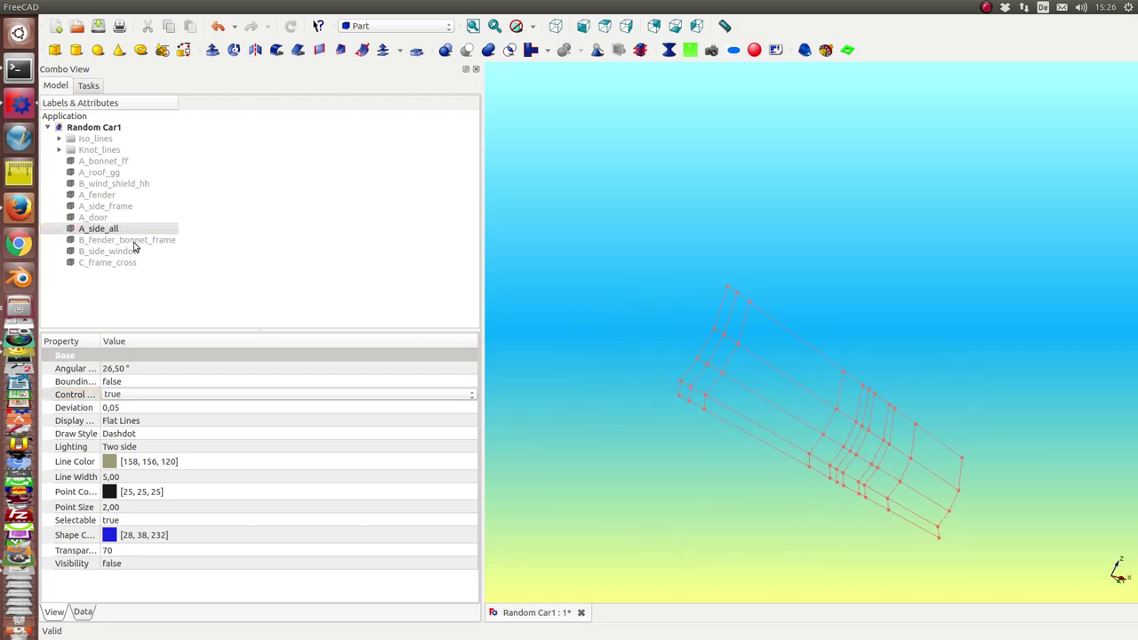
# Step: Set Control to true for A_bonnet_ff, A_roof_gg, B_wind_shield_hh and A_fender
pyautogui.click(110, 164)
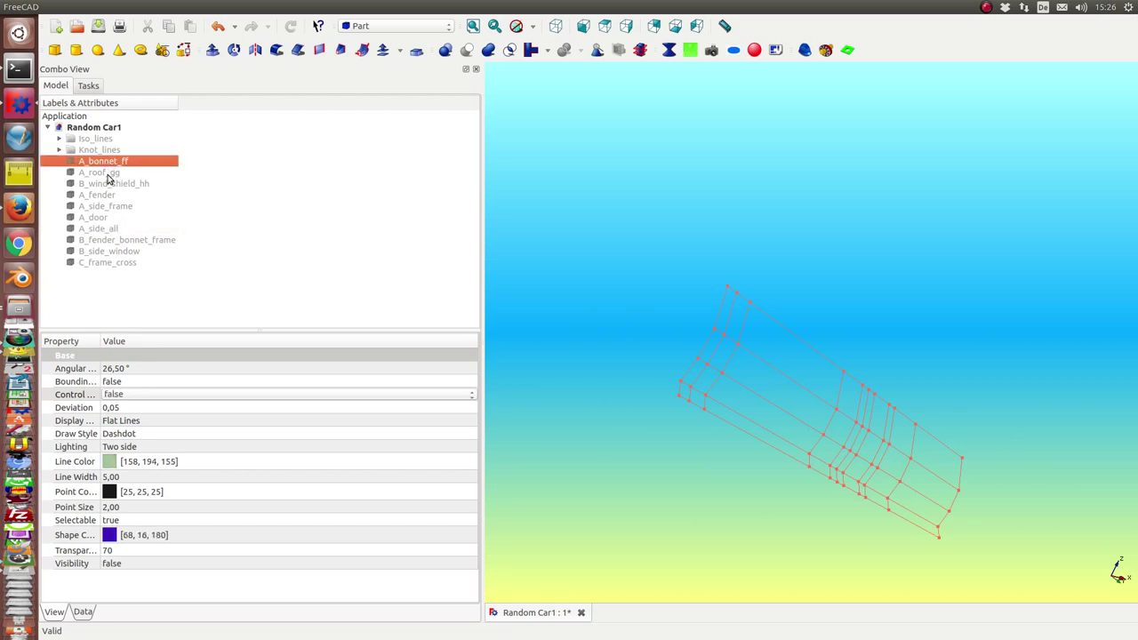
pyautogui.keyDown('ctrl'); pyautogui.click(108, 174); pyautogui.keyUp('ctrl')
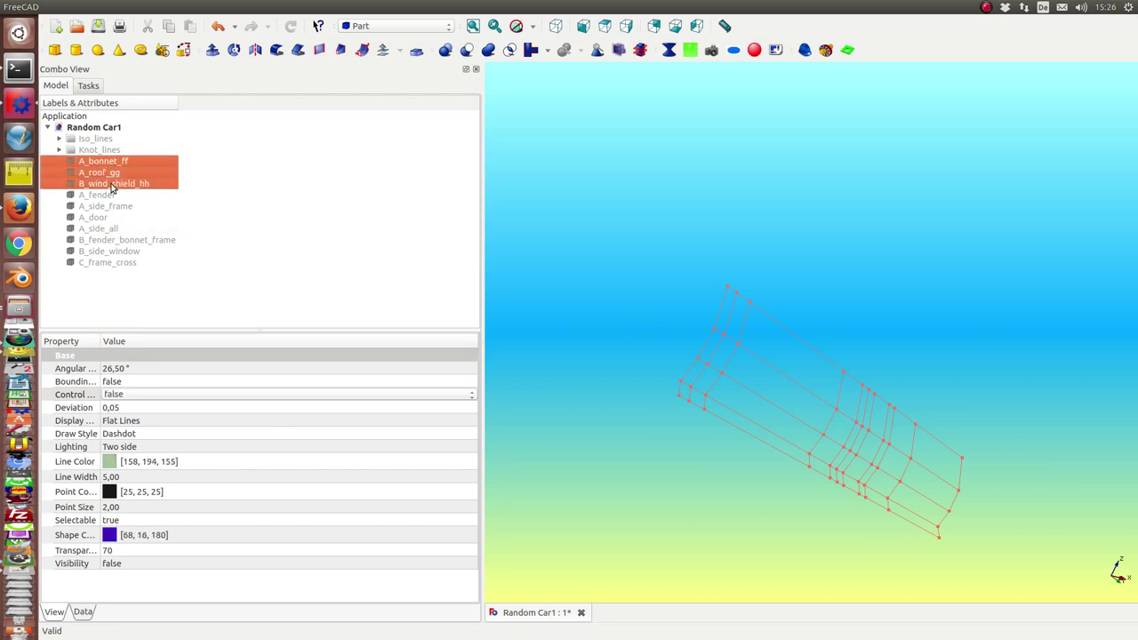
pyautogui.keyDown('ctrl'); pyautogui.click(104, 195); pyautogui.keyUp('ctrl')
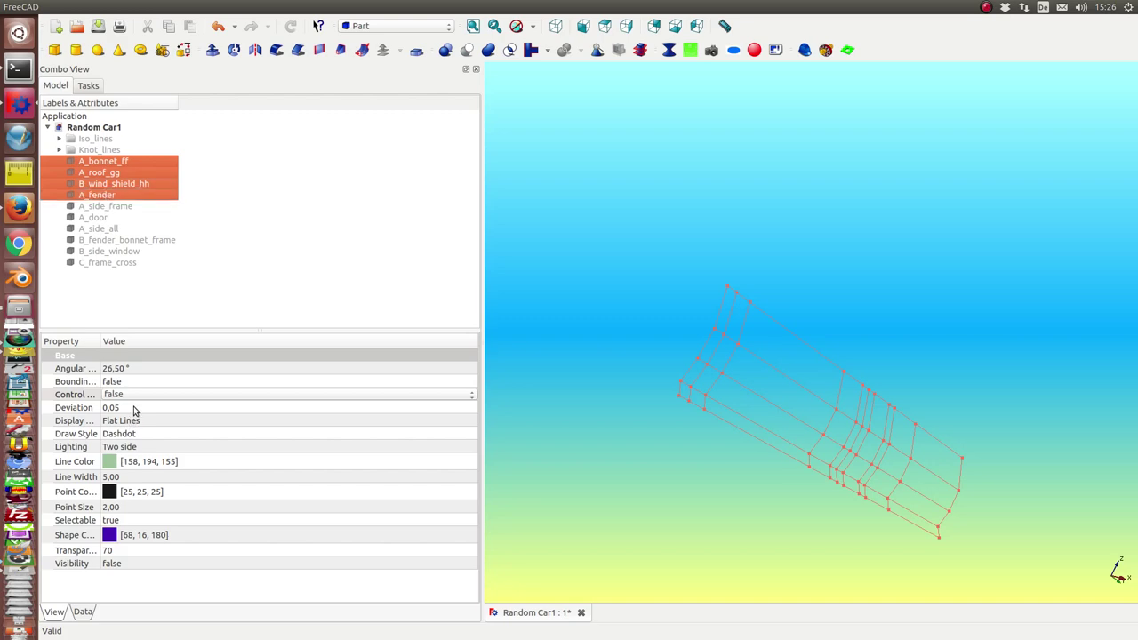
pyautogui.click(136, 395)
pyautogui.click(136, 406)
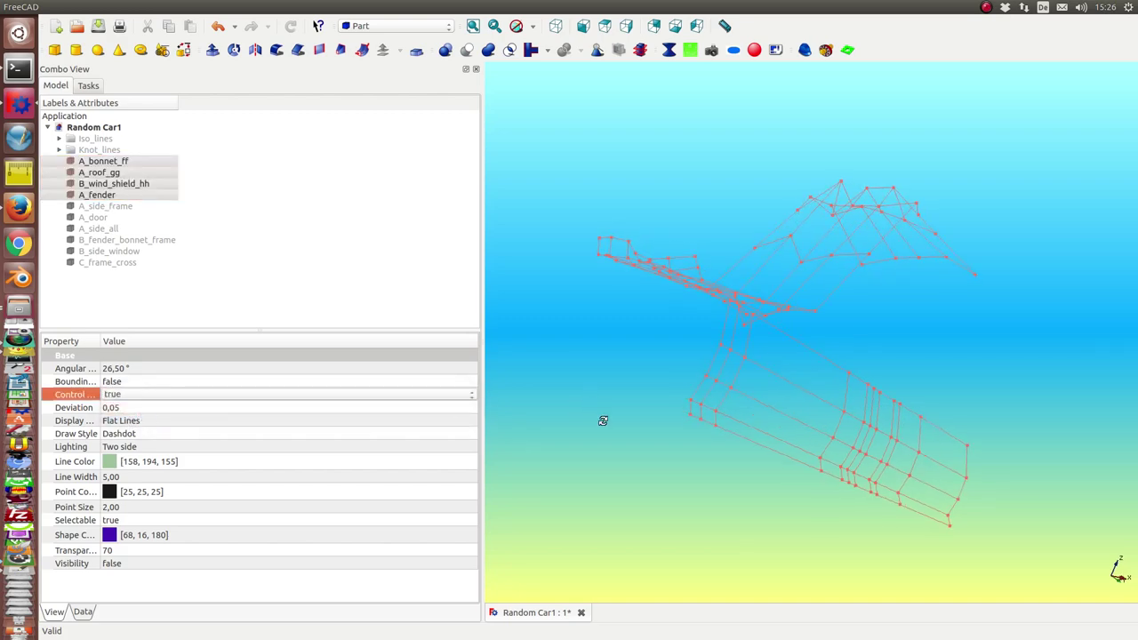
# Step: Orbit and zoom around the new control nets, then clear the selection
pyautogui.moveTo(608, 427)
pyautogui.mouseDown(button='middle')
pyautogui.moveTo(711, 508)
pyautogui.moveTo(561, 330)
pyautogui.moveTo(652, 307)
pyautogui.mouseUp(button='middle')
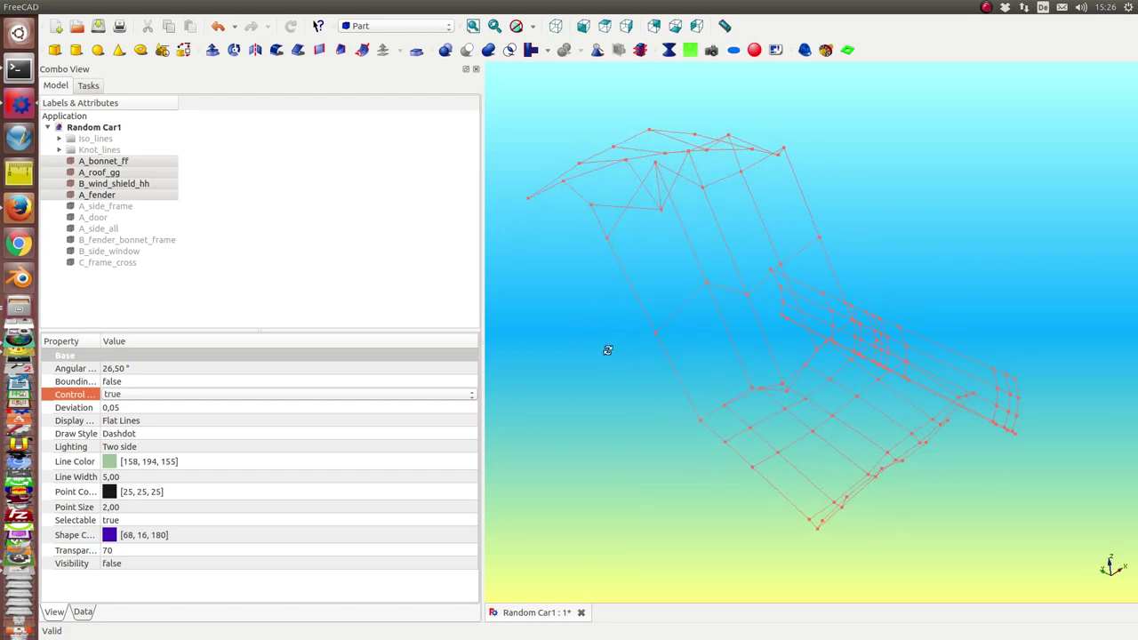
pyautogui.moveTo(939, 530)
pyautogui.mouseDown(button='middle')
pyautogui.moveTo(854, 498)
pyautogui.moveTo(740, 423)
pyautogui.mouseUp(button='middle')
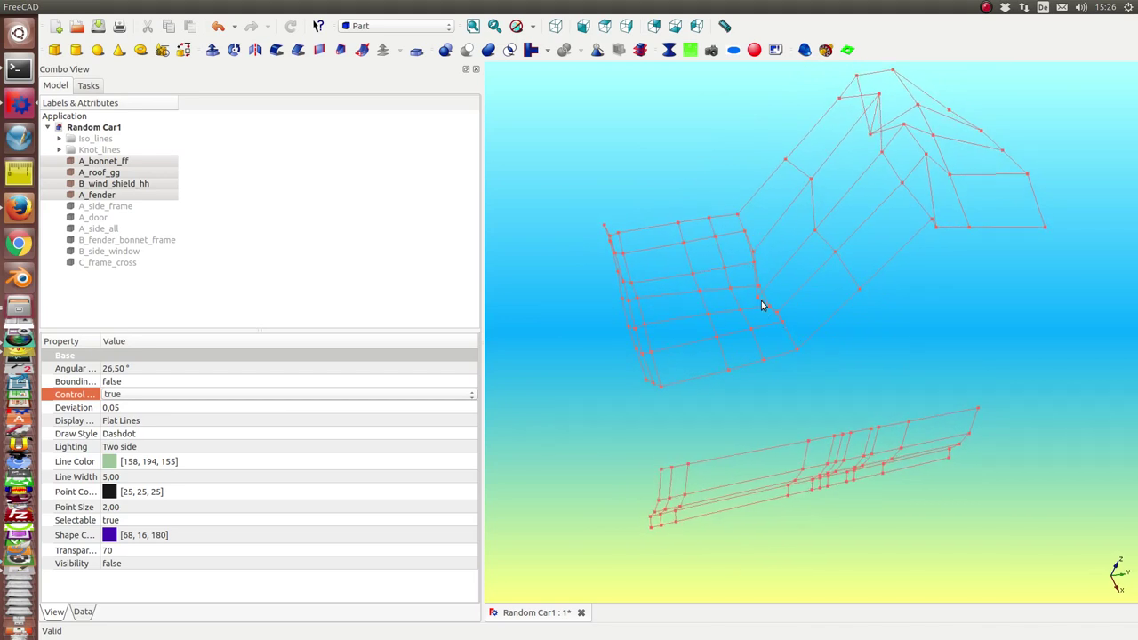
pyautogui.scroll(3, 770, 388)
pyautogui.scroll(2, 729, 305)
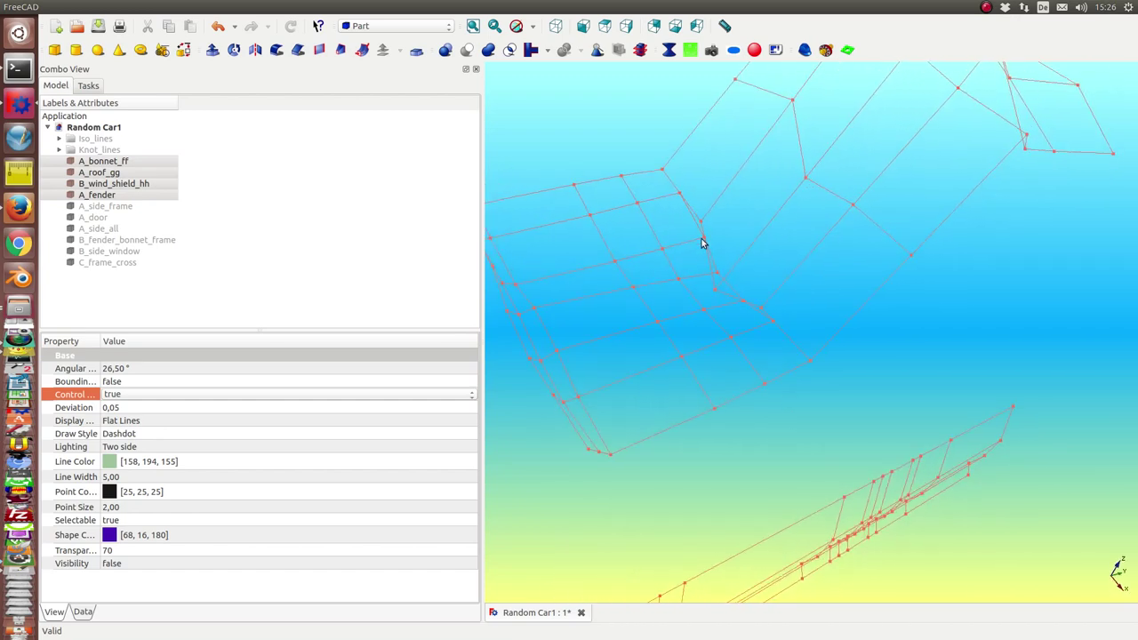
pyautogui.click(798, 330)
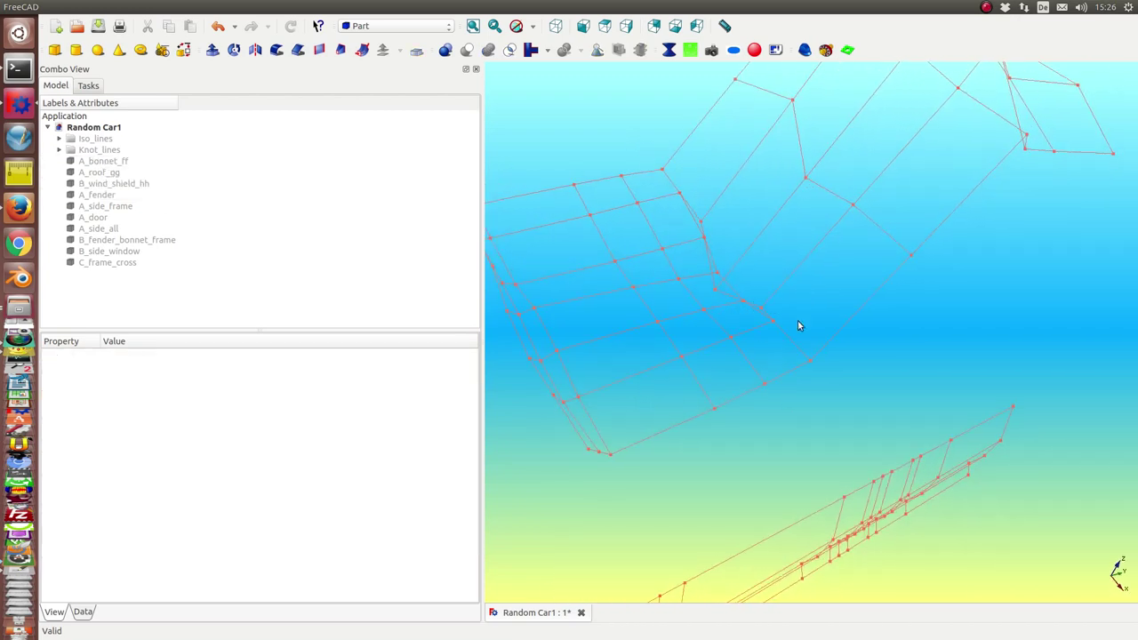
pyautogui.scroll(-4, 967, 320)
pyautogui.scroll(3, 938, 338)
pyautogui.scroll(1, 927, 334)
pyautogui.scroll(-3, 773, 426)
pyautogui.scroll(-2, 772, 427)
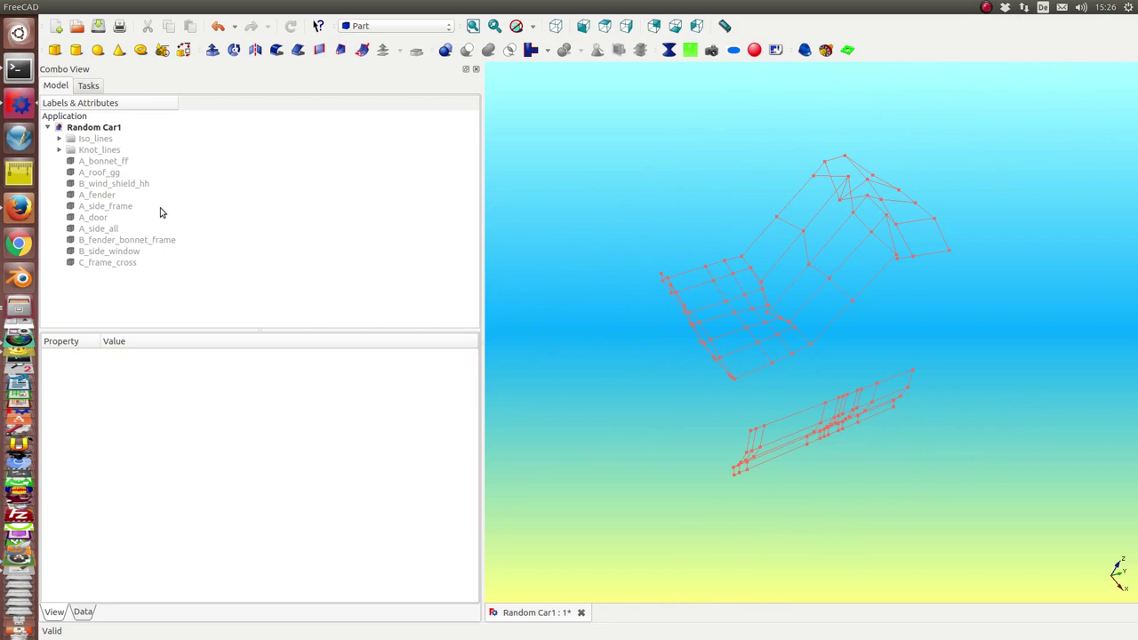
# Step: Select the patches from A_bonnet_ff down to C_frame_cross and set their control points to true
pyautogui.click(98, 163)
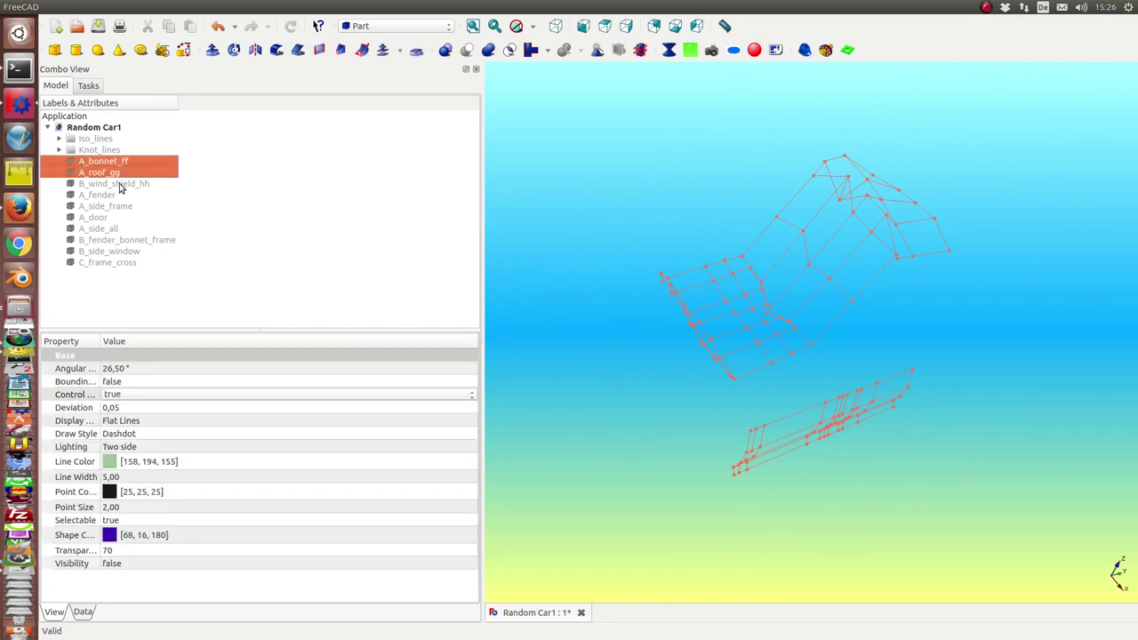
pyautogui.hotkey('shift', 'Down')
pyautogui.hotkey('shift', 'Down')
pyautogui.hotkey('shift', 'Down')
pyautogui.hotkey('shift', 'Down')
pyautogui.hotkey('shift', 'Down')
pyautogui.hotkey('shift', 'Down')
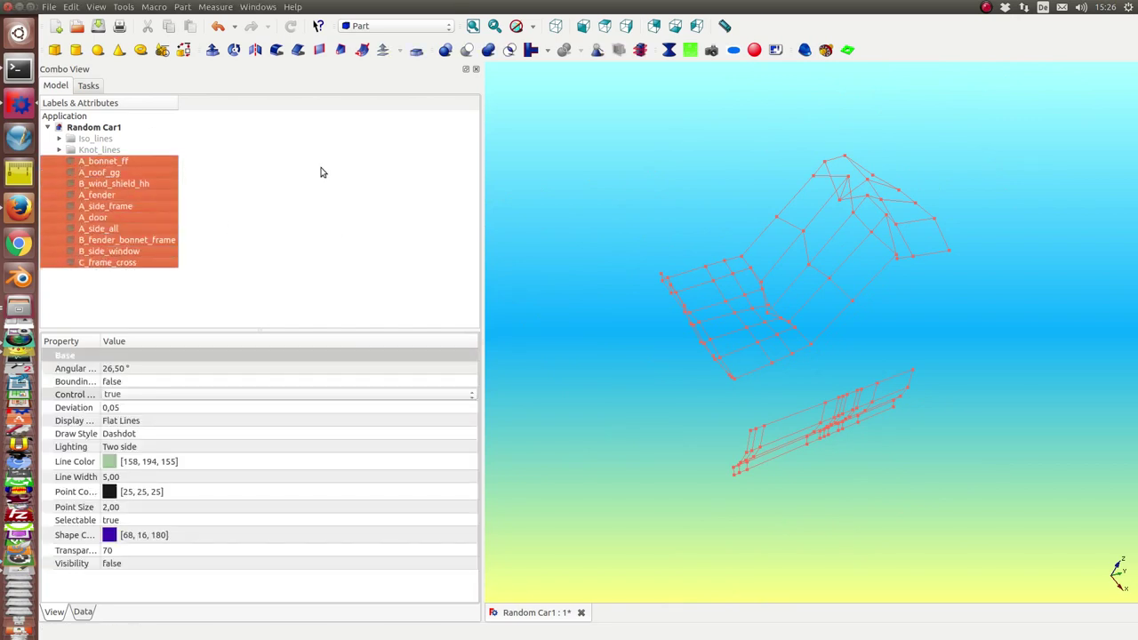
pyautogui.click(160, 397)
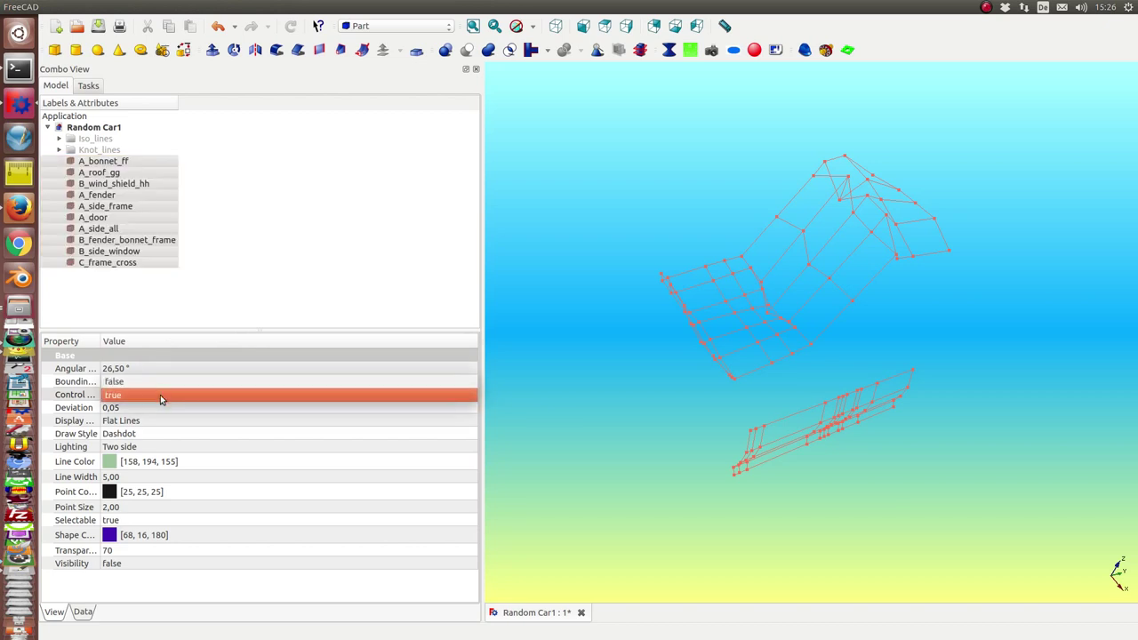
pyautogui.click(160, 396)
pyautogui.click(164, 398)
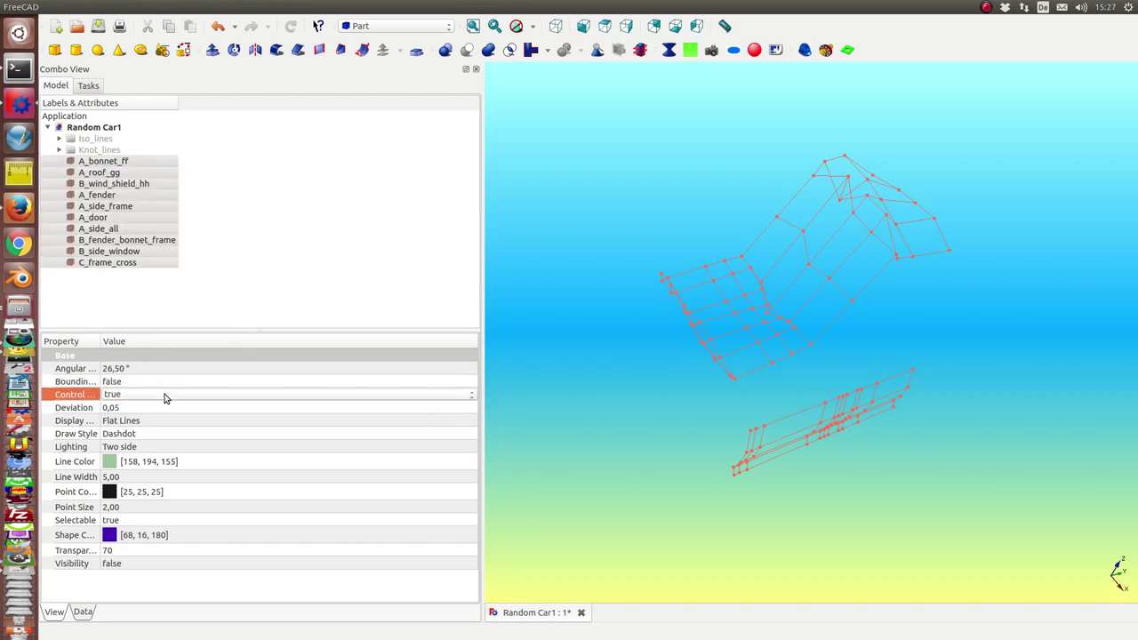
pyautogui.press('Return')
pyautogui.click(264, 400)
# Step: Inspect A_bonnet_ff, A_roof_gg, B_wind_shield_hh, A_side_all and B_fender_bonnet_frame individually
pyautogui.click(606, 345)
pyautogui.click(100, 167)
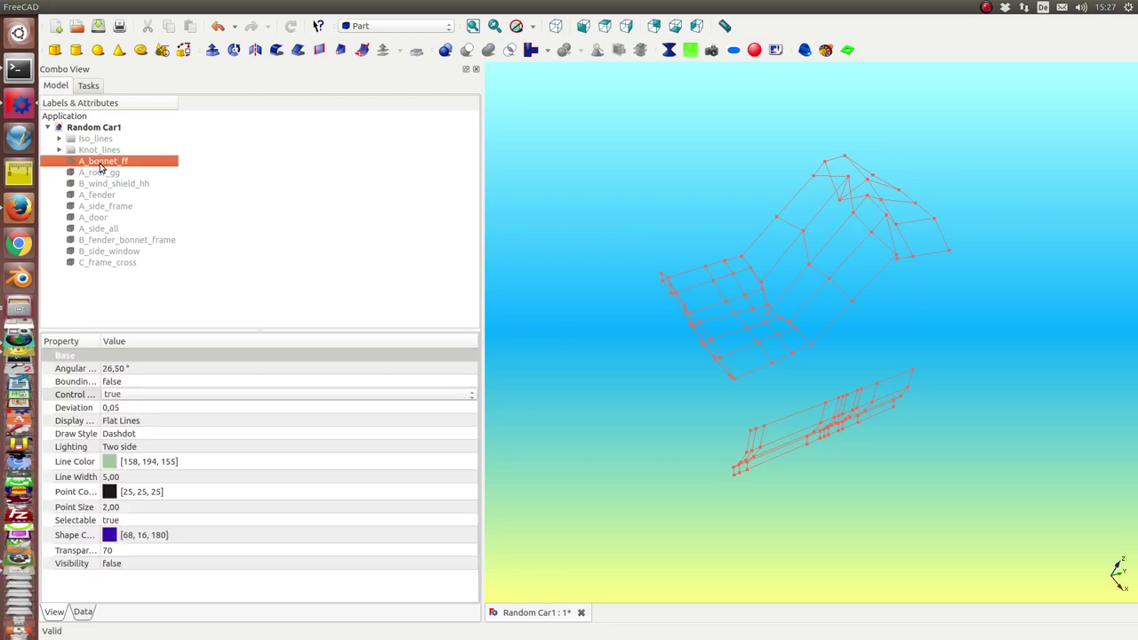
pyautogui.click(93, 174)
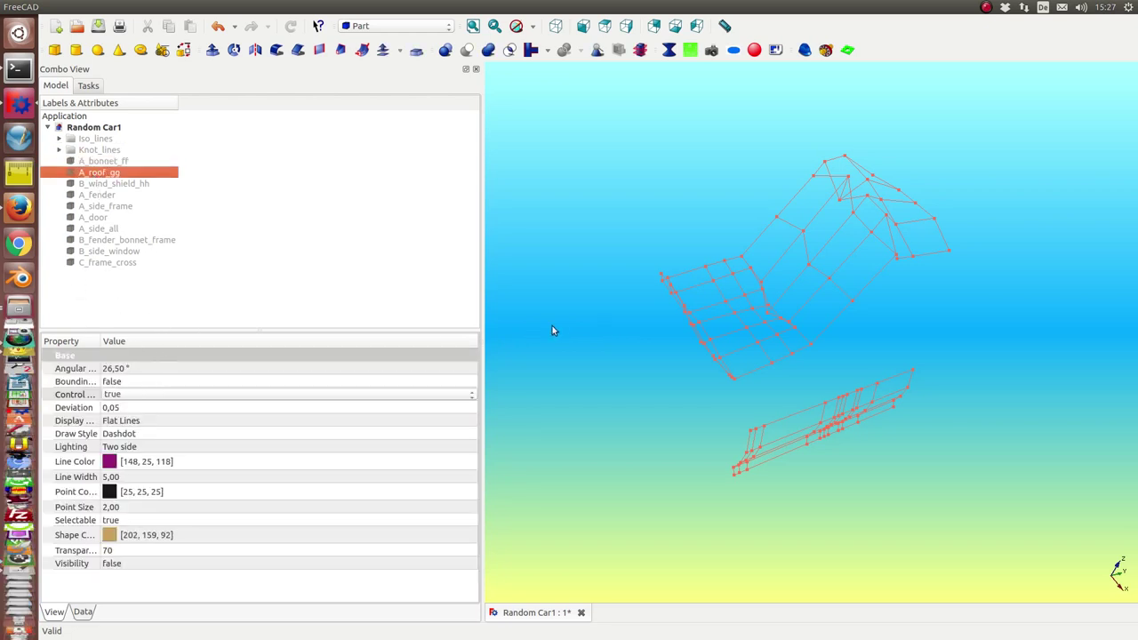
pyautogui.moveTo(558, 329); pyautogui.dragTo(563, 341)
pyautogui.click(98, 183)
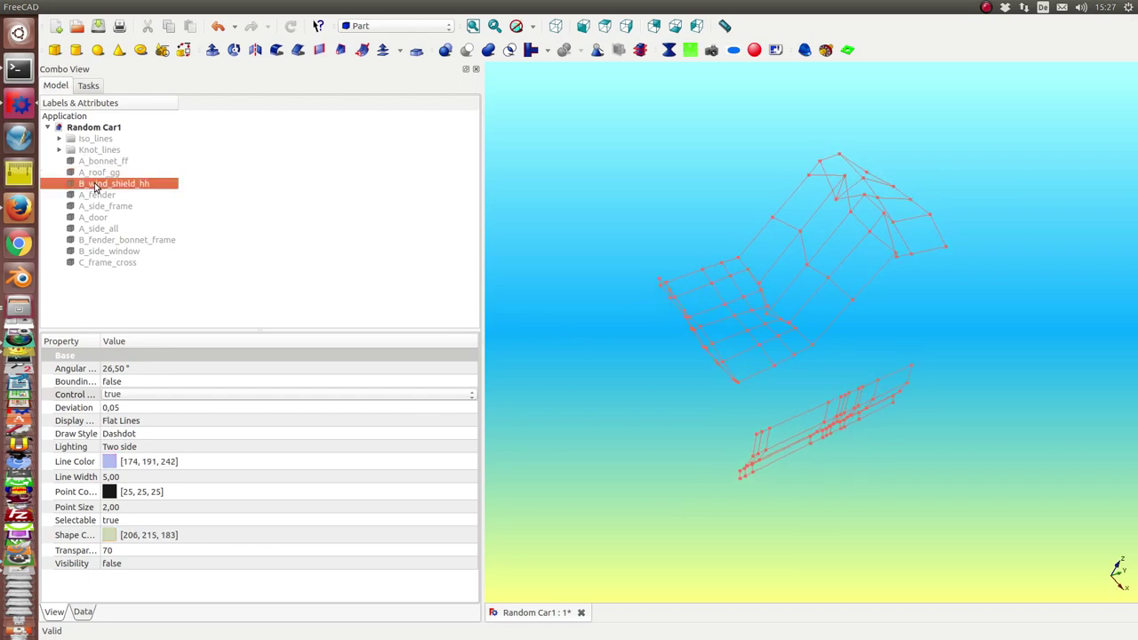
pyautogui.click(107, 230)
pyautogui.click(111, 242)
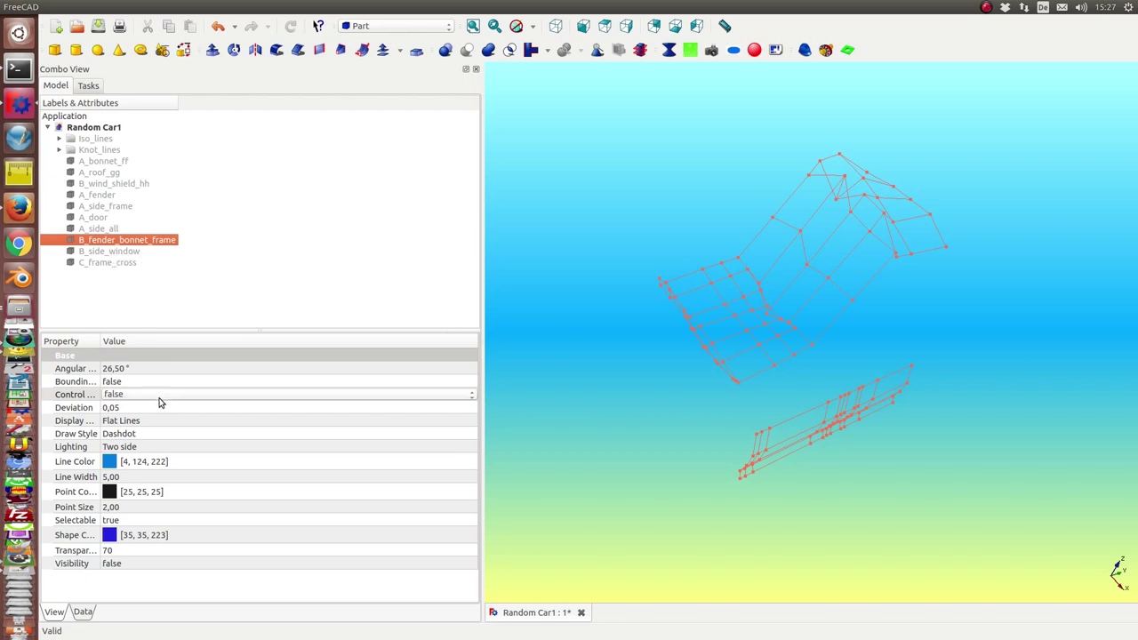
# Step: Show the B_side_window and C_frame_cross control nets and orbit the wireframe car
pyautogui.click(159, 402)
pyautogui.click(122, 251)
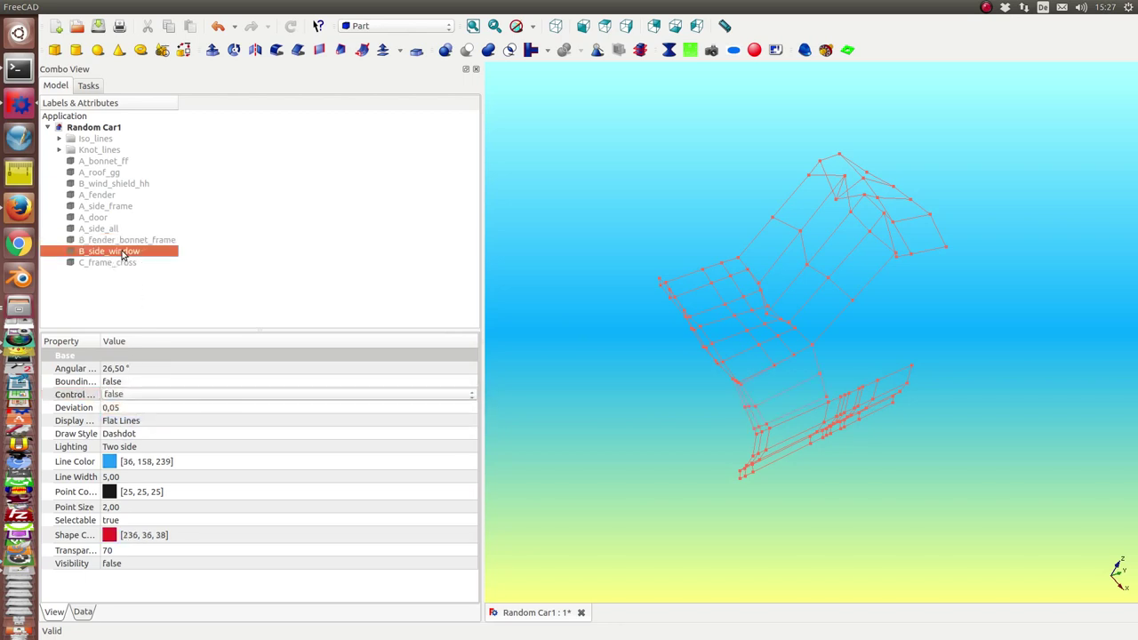
pyautogui.click(160, 399)
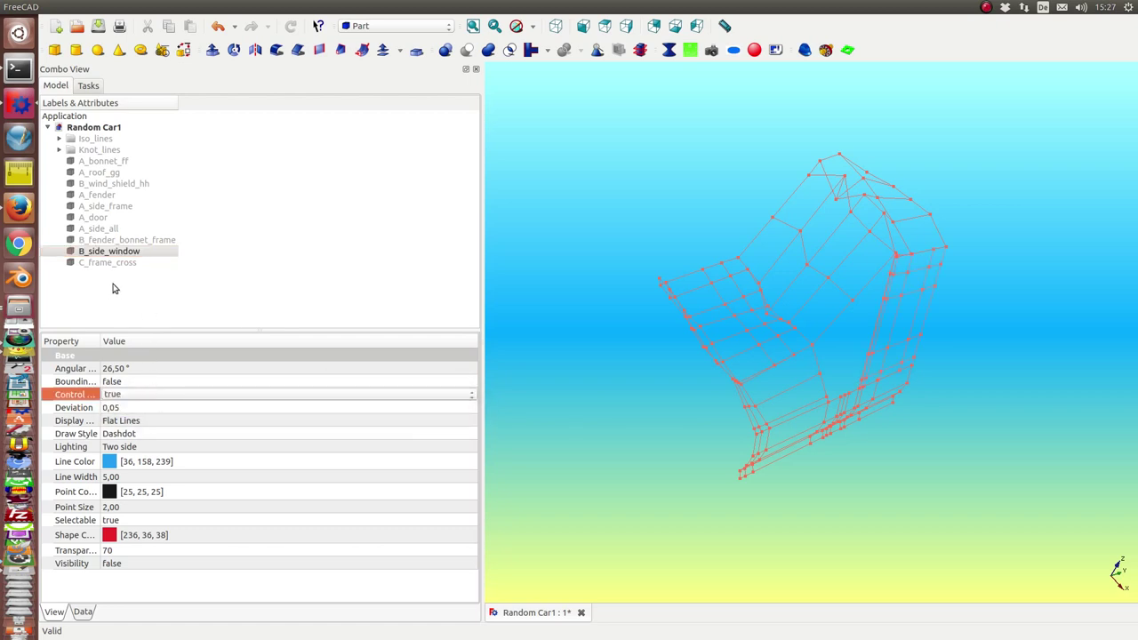
pyautogui.click(118, 266)
pyautogui.click(157, 399)
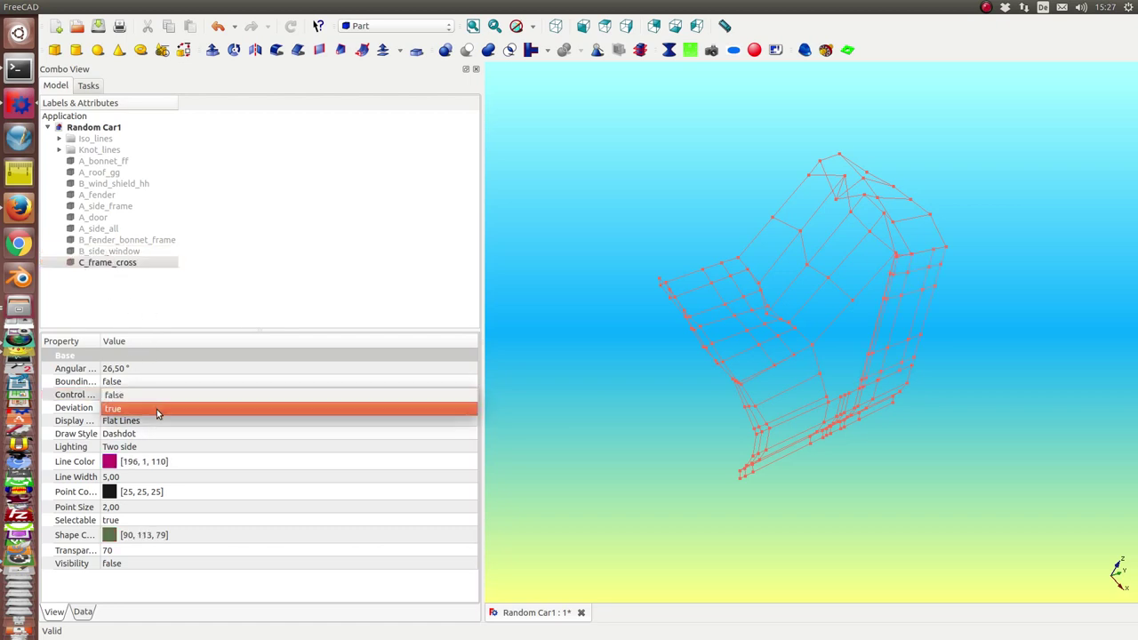
pyautogui.click(156, 409)
pyautogui.moveTo(614, 311)
pyautogui.mouseDown(button='middle')
pyautogui.moveTo(886, 396)
pyautogui.moveTo(794, 222)
pyautogui.moveTo(592, 373)
pyautogui.moveTo(620, 406)
pyautogui.moveTo(538, 386)
pyautogui.moveTo(879, 463)
pyautogui.moveTo(797, 333)
pyautogui.moveTo(349, 166)
pyautogui.mouseUp(button='middle')
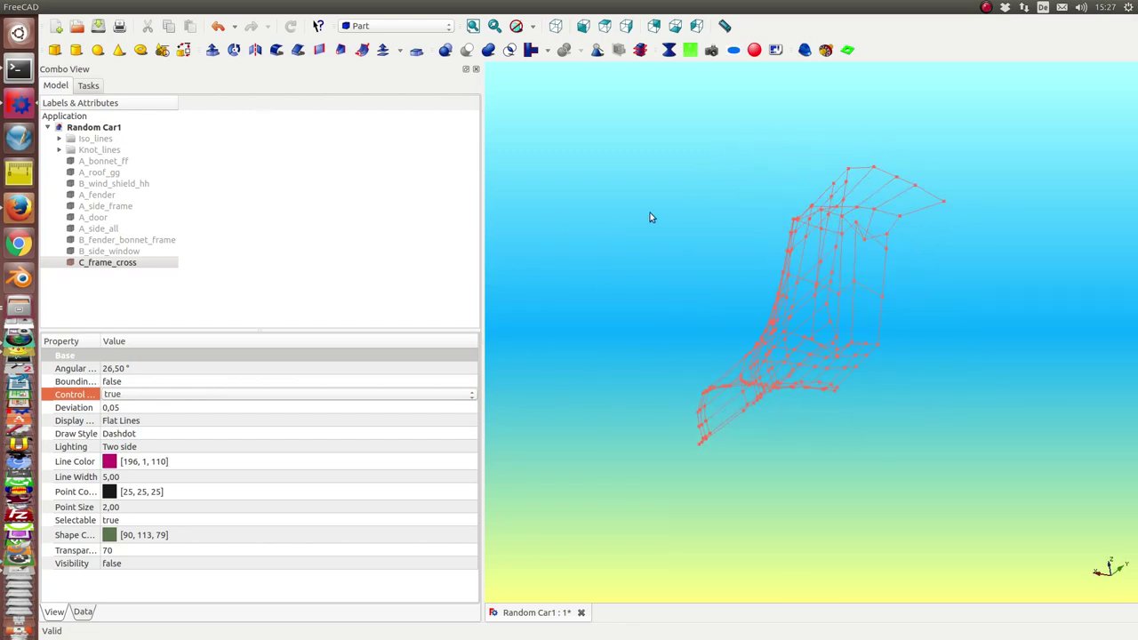
pyautogui.moveTo(649, 212); pyautogui.dragTo(797, 246, button='middle')
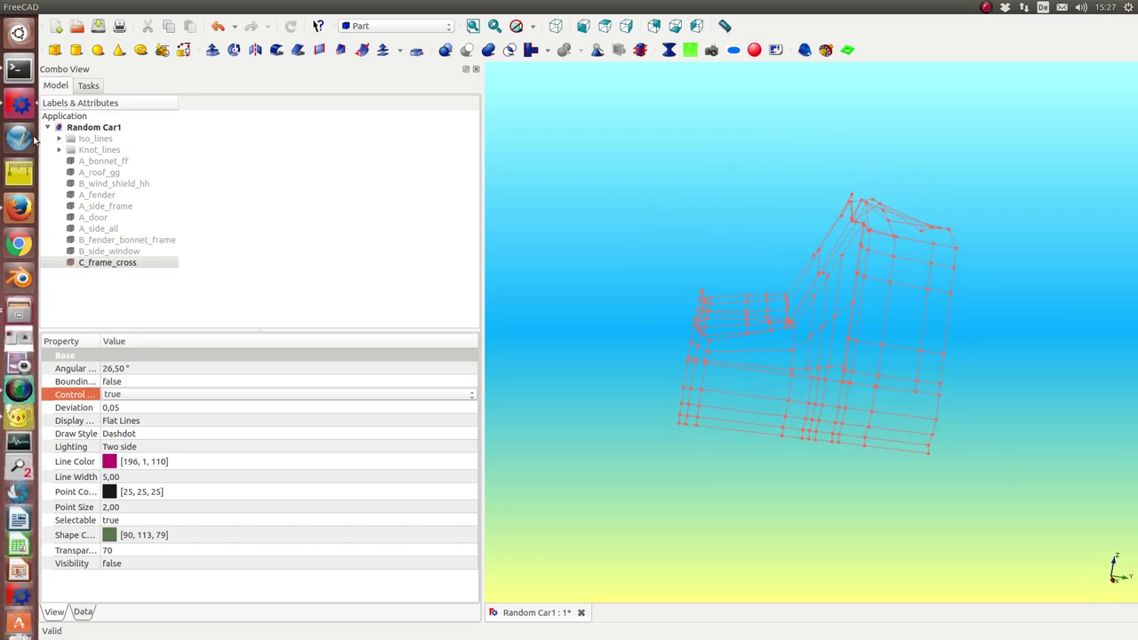
# Step: Make Knot_lines visible and orbit and zoom to examine the knot lines closely
pyautogui.click(121, 151)
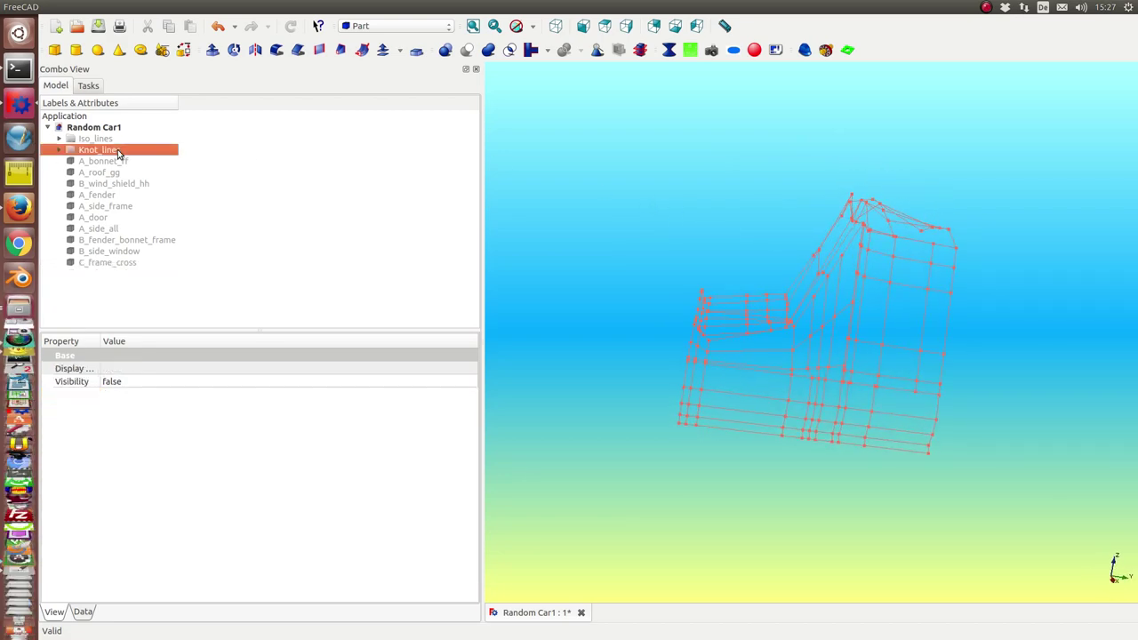
pyautogui.press('space')
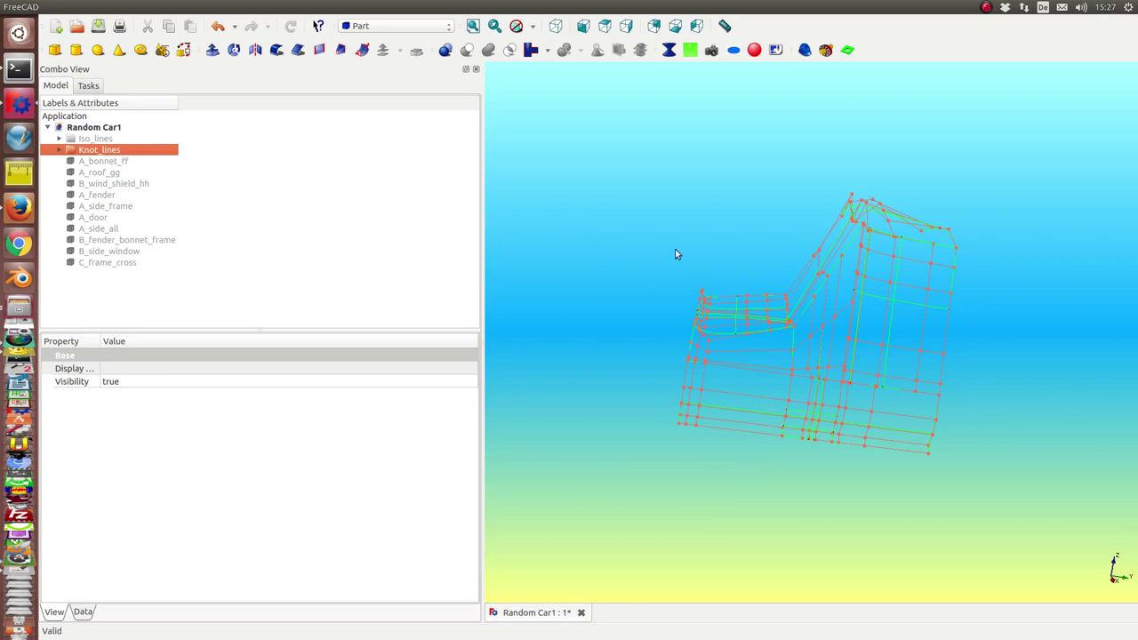
pyautogui.moveTo(624, 233)
pyautogui.mouseDown(button='middle')
pyautogui.moveTo(691, 308)
pyautogui.moveTo(718, 318)
pyautogui.moveTo(605, 274)
pyautogui.moveTo(607, 320)
pyautogui.mouseUp(button='middle')
pyautogui.scroll(-2, 588, 312)
pyautogui.scroll(5, 589, 313)
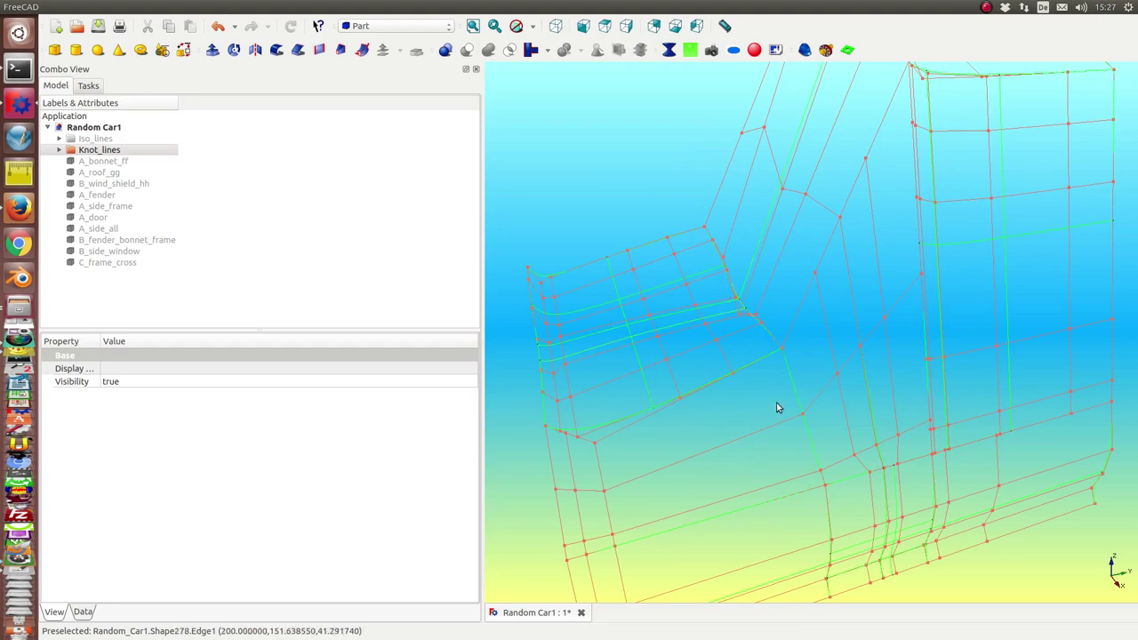
pyautogui.moveTo(774, 401)
pyautogui.mouseDown(button='middle')
pyautogui.moveTo(724, 359)
pyautogui.moveTo(959, 336)
pyautogui.mouseUp(button='middle')
pyautogui.moveTo(968, 217)
pyautogui.mouseDown(button='middle')
pyautogui.moveTo(998, 269)
pyautogui.moveTo(945, 246)
pyautogui.moveTo(977, 303)
pyautogui.mouseUp(button='middle')
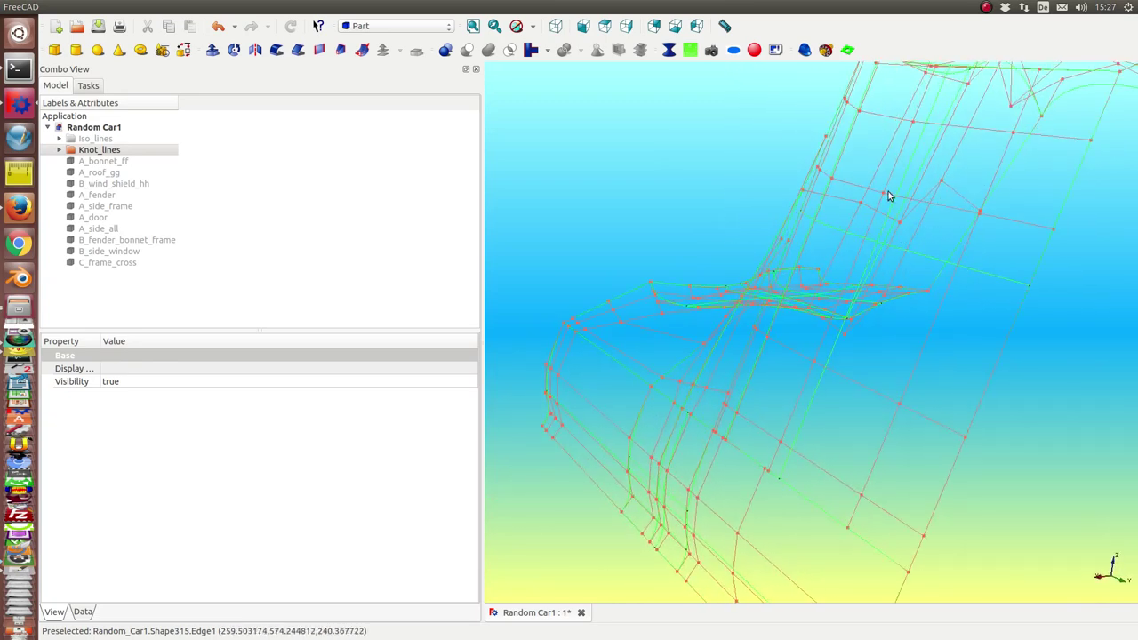
pyautogui.moveTo(906, 338)
pyautogui.mouseDown(button='middle')
pyautogui.moveTo(871, 316)
pyautogui.moveTo(798, 331)
pyautogui.moveTo(896, 330)
pyautogui.moveTo(898, 320)
pyautogui.moveTo(794, 310)
pyautogui.moveTo(788, 335)
pyautogui.moveTo(754, 326)
pyautogui.moveTo(738, 332)
pyautogui.moveTo(737, 353)
pyautogui.moveTo(911, 310)
pyautogui.moveTo(836, 317)
pyautogui.moveTo(830, 264)
pyautogui.mouseUp(button='middle')
pyautogui.moveTo(755, 277)
pyautogui.mouseDown(button='middle')
pyautogui.moveTo(805, 307)
pyautogui.moveTo(836, 422)
pyautogui.moveTo(628, 350)
pyautogui.moveTo(701, 338)
pyautogui.moveTo(747, 203)
pyautogui.moveTo(873, 198)
pyautogui.mouseUp(button='middle')
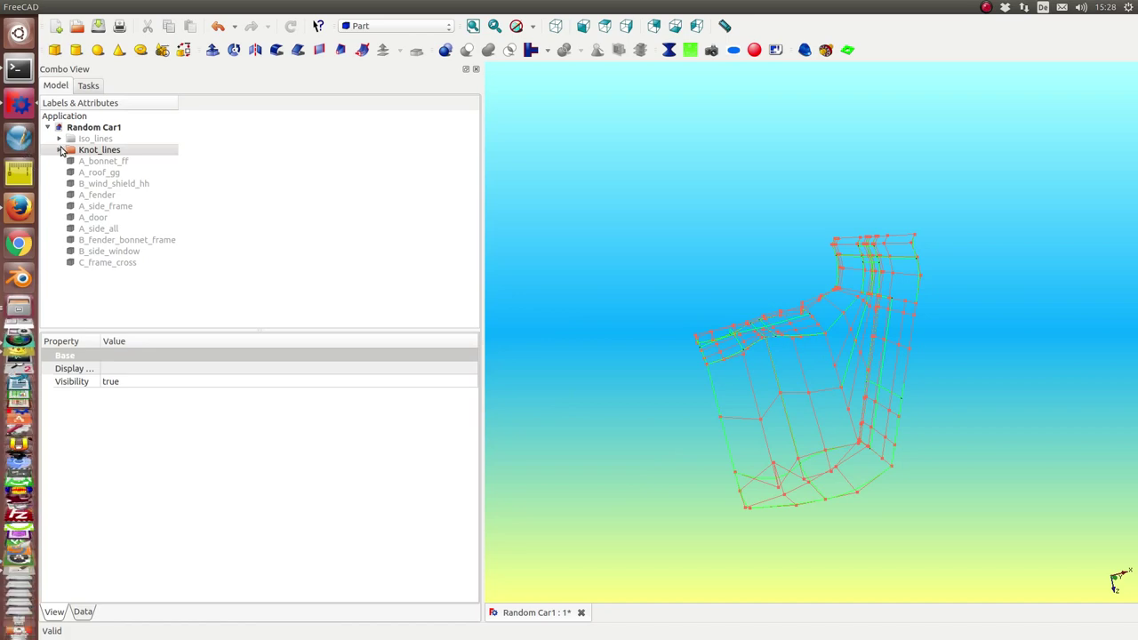
pyautogui.click(96, 151)
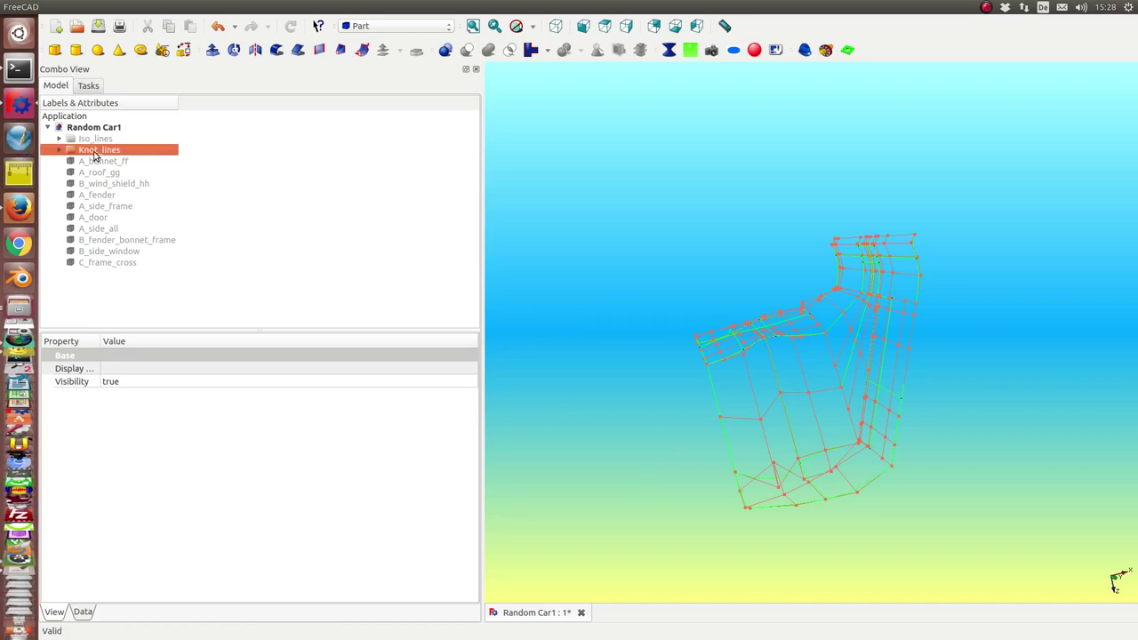
# Step: Hide Knot_lines and show the iso_lines grid over the patches
pyautogui.press('space')
pyautogui.click(97, 140)
pyautogui.press('space')
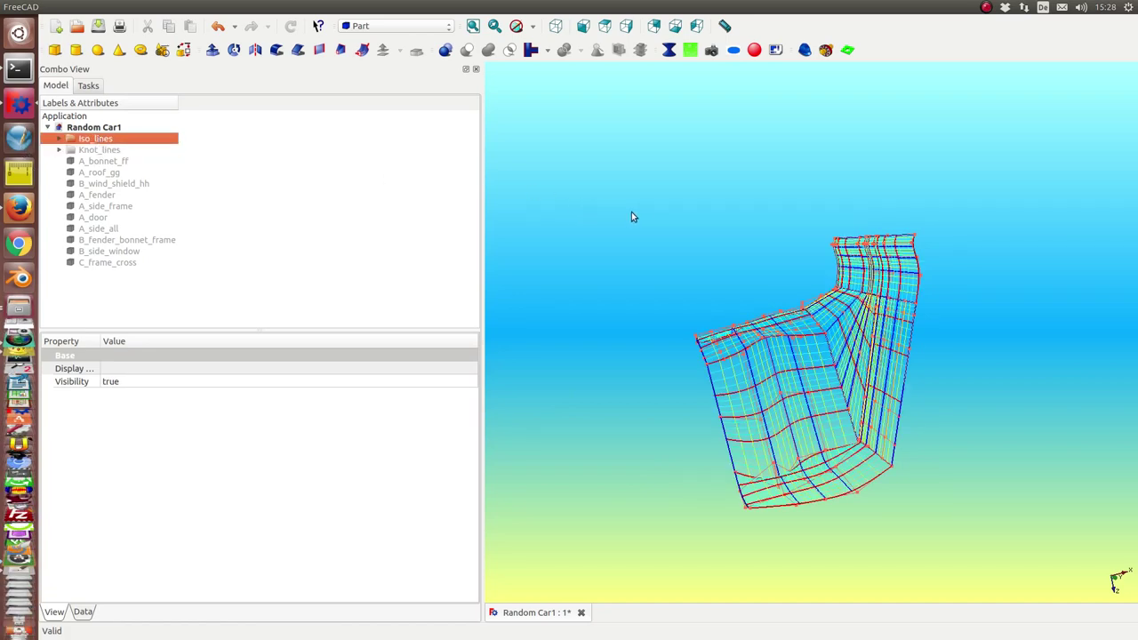
pyautogui.click(634, 218)
pyautogui.moveTo(634, 217)
pyautogui.mouseDown(button='middle')
pyautogui.moveTo(668, 337)
pyautogui.moveTo(738, 212)
pyautogui.moveTo(779, 257)
pyautogui.moveTo(785, 376)
pyautogui.moveTo(889, 470)
pyautogui.mouseUp(button='middle')
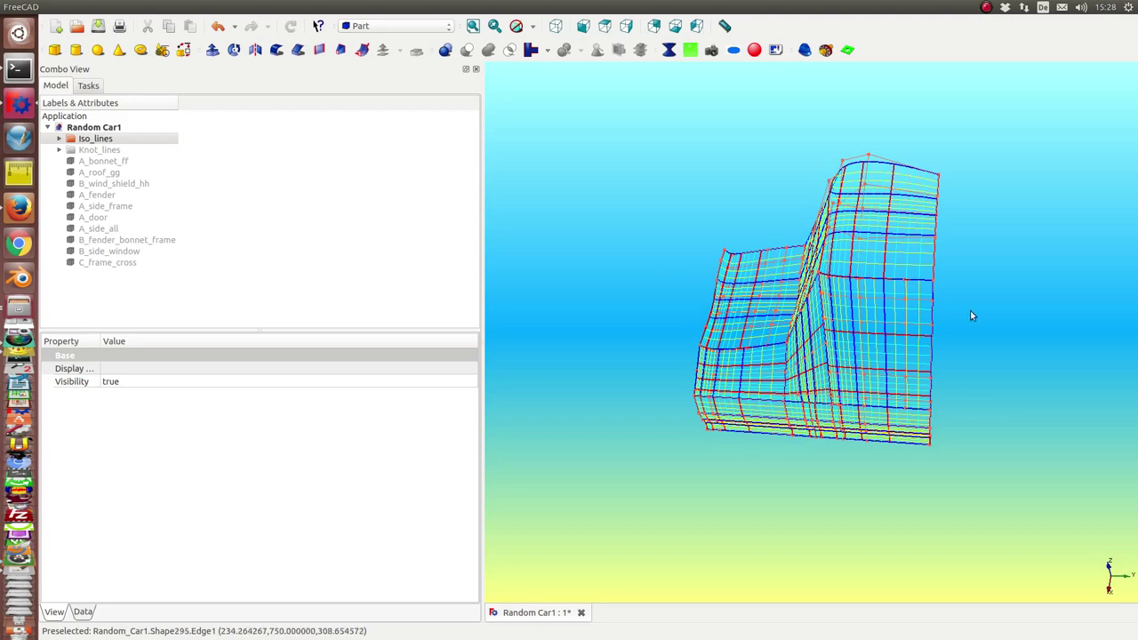
# Step: Orbit and zoom around the iso-line grid, checking the gaps between patches
pyautogui.moveTo(970, 315)
pyautogui.mouseDown(button='middle')
pyautogui.moveTo(922, 401)
pyautogui.moveTo(984, 394)
pyautogui.moveTo(1031, 409)
pyautogui.mouseUp(button='middle')
pyautogui.scroll(3, 927, 346)
pyautogui.scroll(3, 925, 346)
pyautogui.moveTo(924, 346)
pyautogui.mouseDown(button='middle')
pyautogui.moveTo(876, 247)
pyautogui.moveTo(848, 236)
pyautogui.moveTo(859, 275)
pyautogui.mouseUp(button='middle')
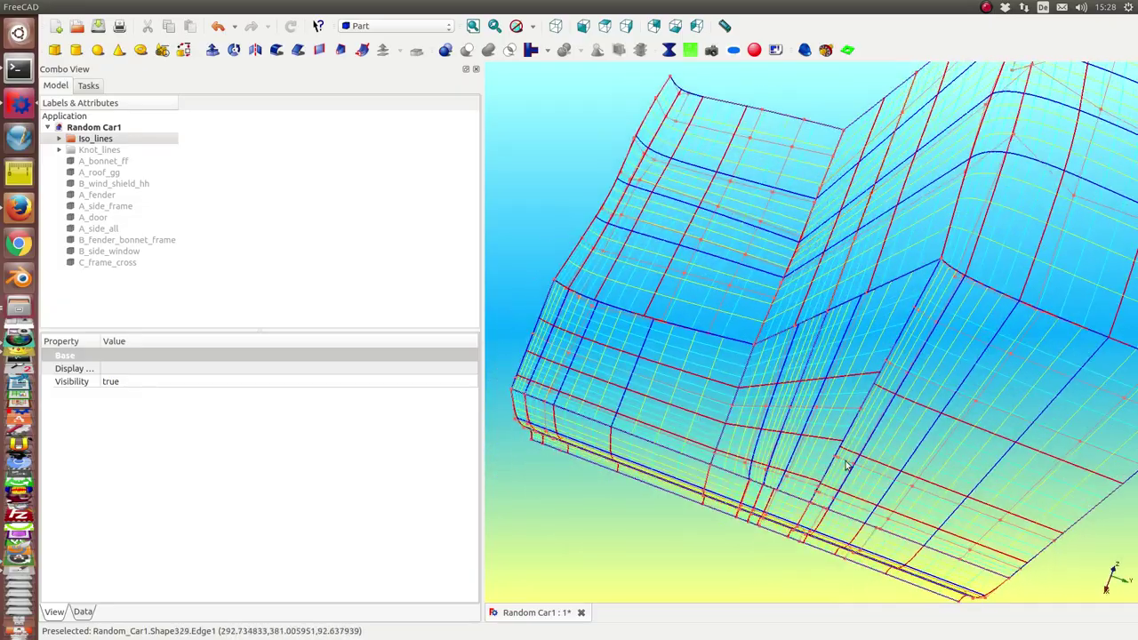
pyautogui.moveTo(901, 488)
pyautogui.mouseDown(button='middle')
pyautogui.moveTo(1037, 471)
pyautogui.moveTo(1005, 353)
pyautogui.moveTo(1010, 362)
pyautogui.moveTo(738, 343)
pyautogui.mouseUp(button='middle')
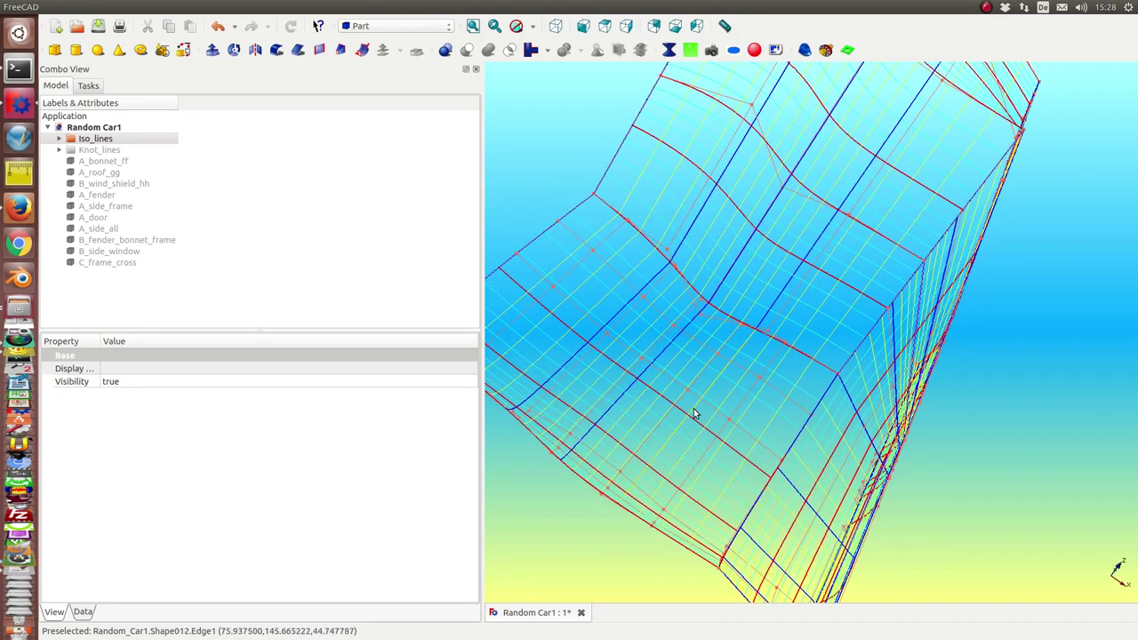
pyautogui.moveTo(583, 515)
pyautogui.mouseDown(button='middle')
pyautogui.moveTo(604, 518)
pyautogui.moveTo(620, 475)
pyautogui.mouseUp(button='middle')
pyautogui.scroll(5, 620, 417)
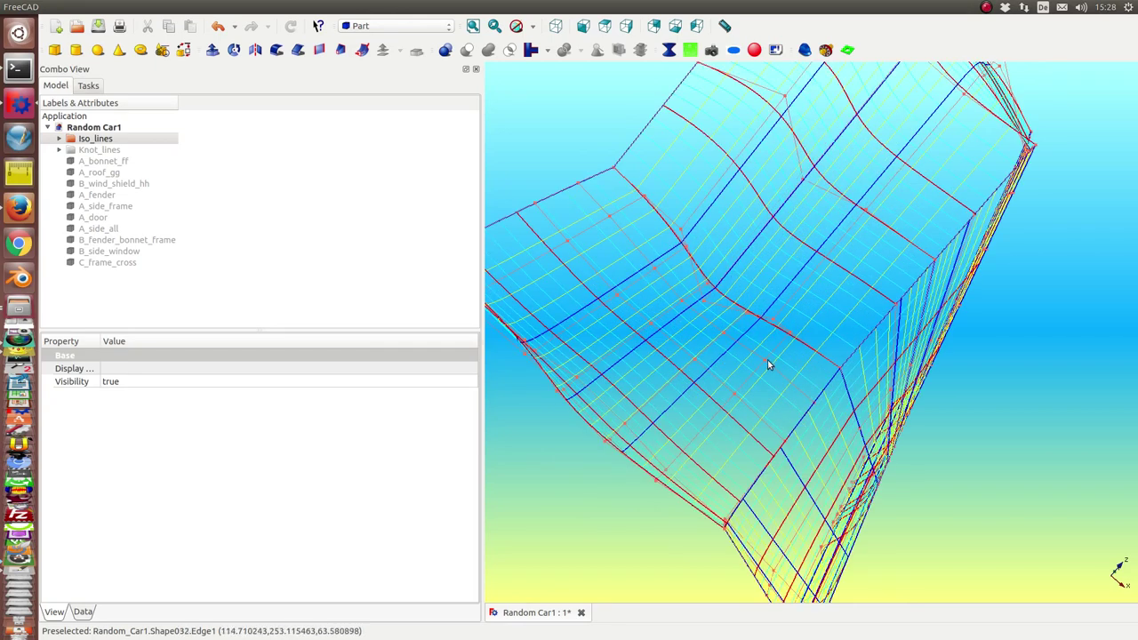
pyautogui.moveTo(635, 533)
pyautogui.mouseDown(button='middle')
pyautogui.moveTo(683, 457)
pyautogui.moveTo(749, 457)
pyautogui.moveTo(802, 499)
pyautogui.moveTo(817, 536)
pyautogui.mouseUp(button='middle')
pyautogui.moveTo(539, 371)
pyautogui.mouseDown(button='middle')
pyautogui.moveTo(543, 424)
pyautogui.moveTo(792, 482)
pyautogui.moveTo(841, 379)
pyautogui.moveTo(962, 223)
pyautogui.moveTo(783, 297)
pyautogui.mouseUp(button='middle')
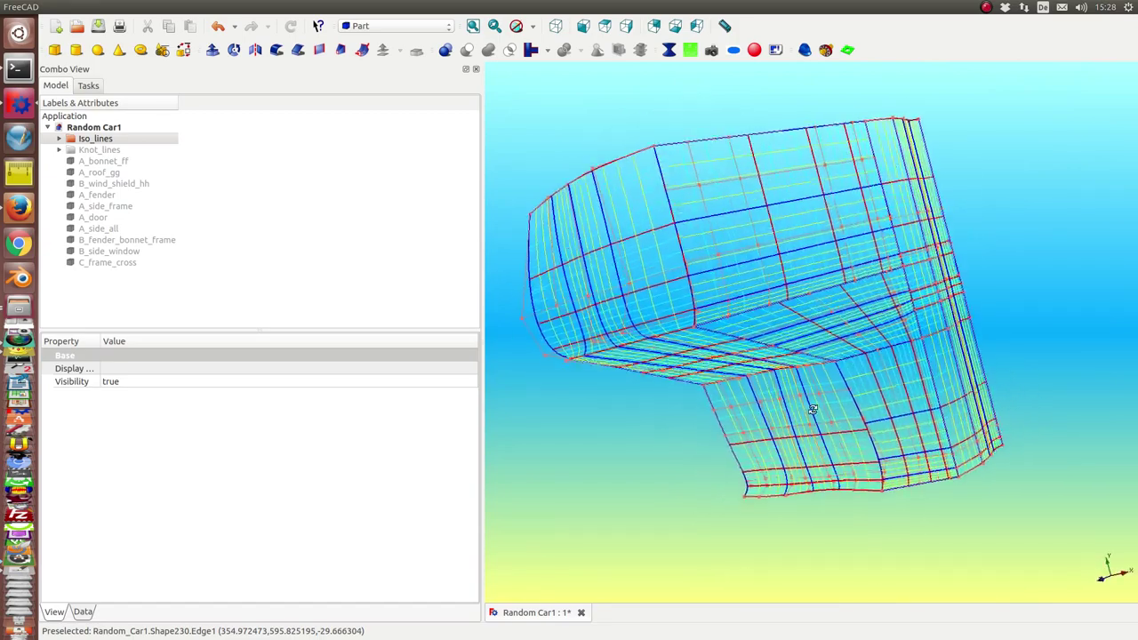
pyautogui.click(840, 362)
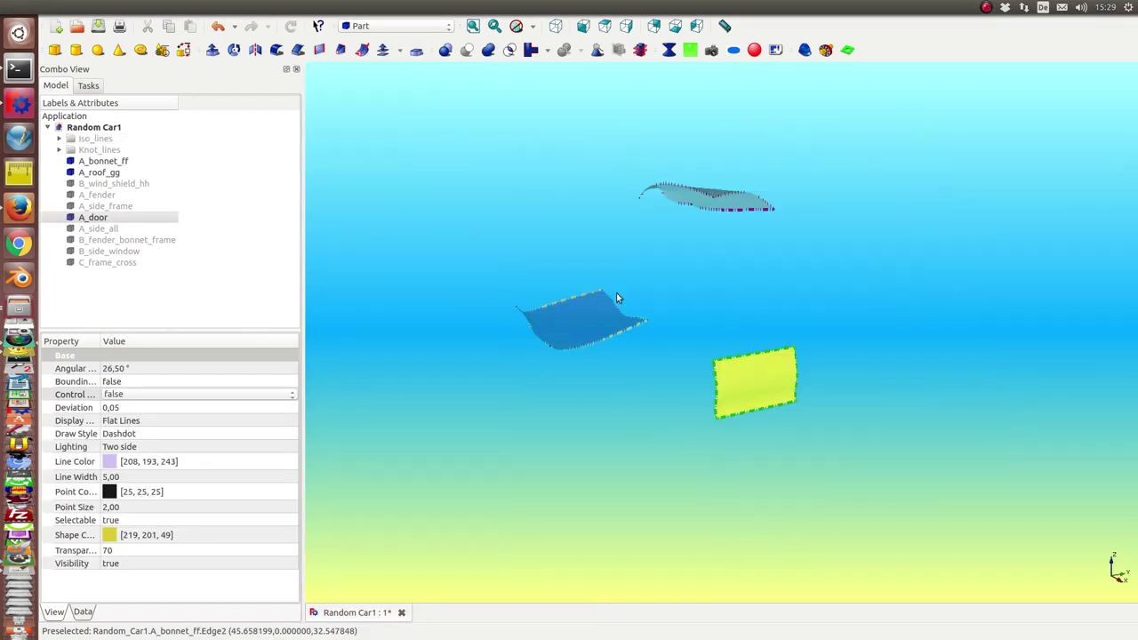
# Step: Orbit the shaded surfaces, then select A_roof_gg, A_bonnet_ff and A_door to inspect each
pyautogui.moveTo(786, 134); pyautogui.dragTo(770, 157, button='middle')
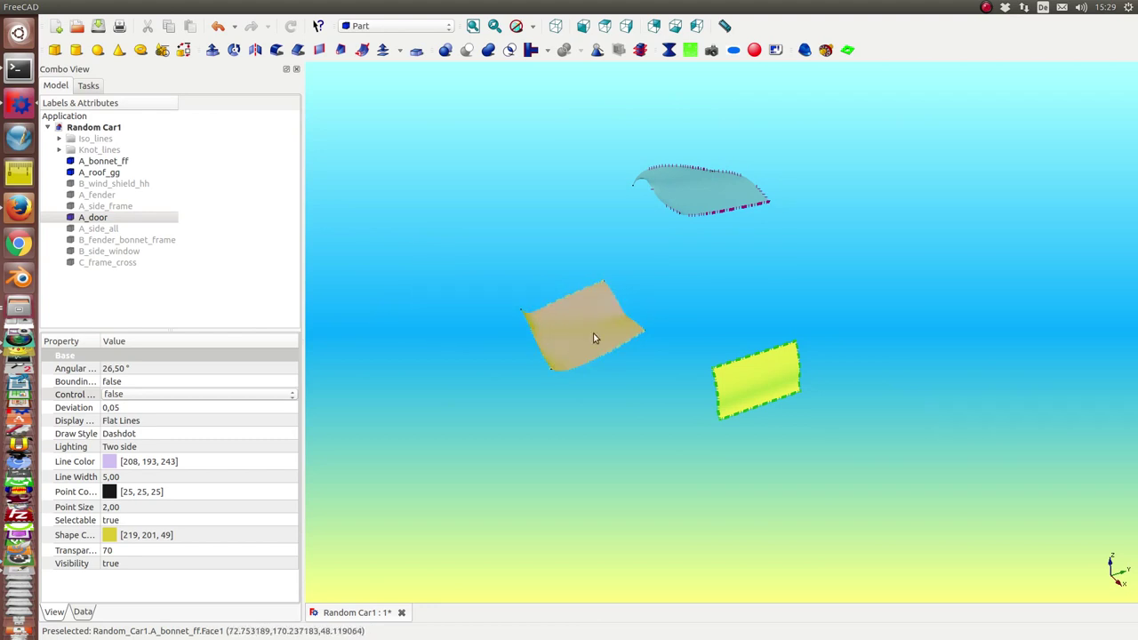
pyautogui.click(706, 184)
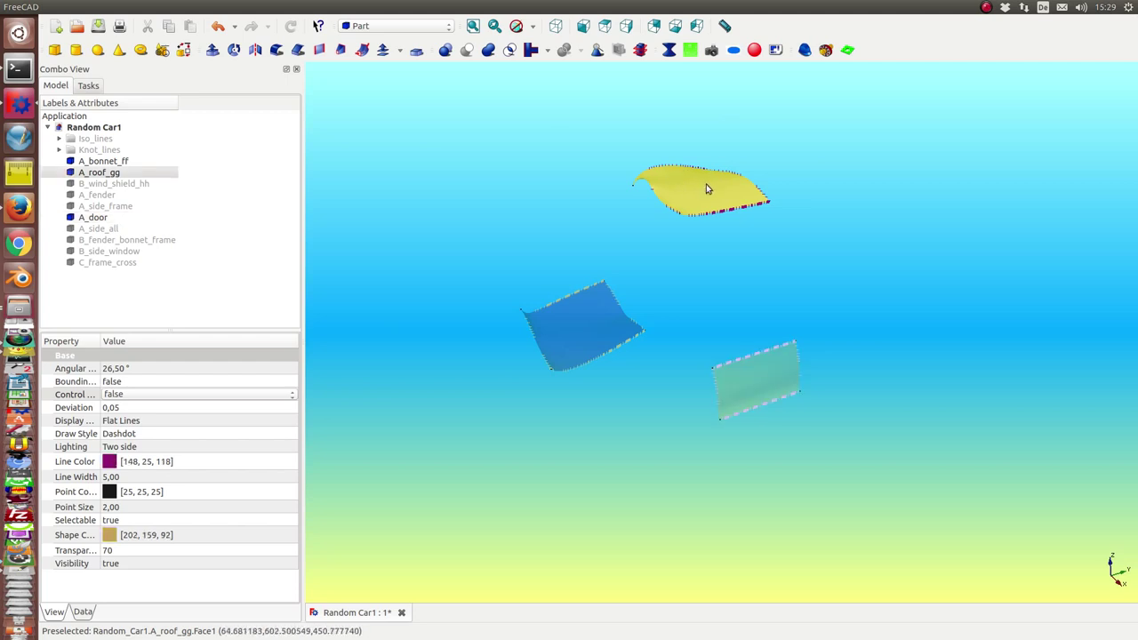
pyautogui.click(590, 320)
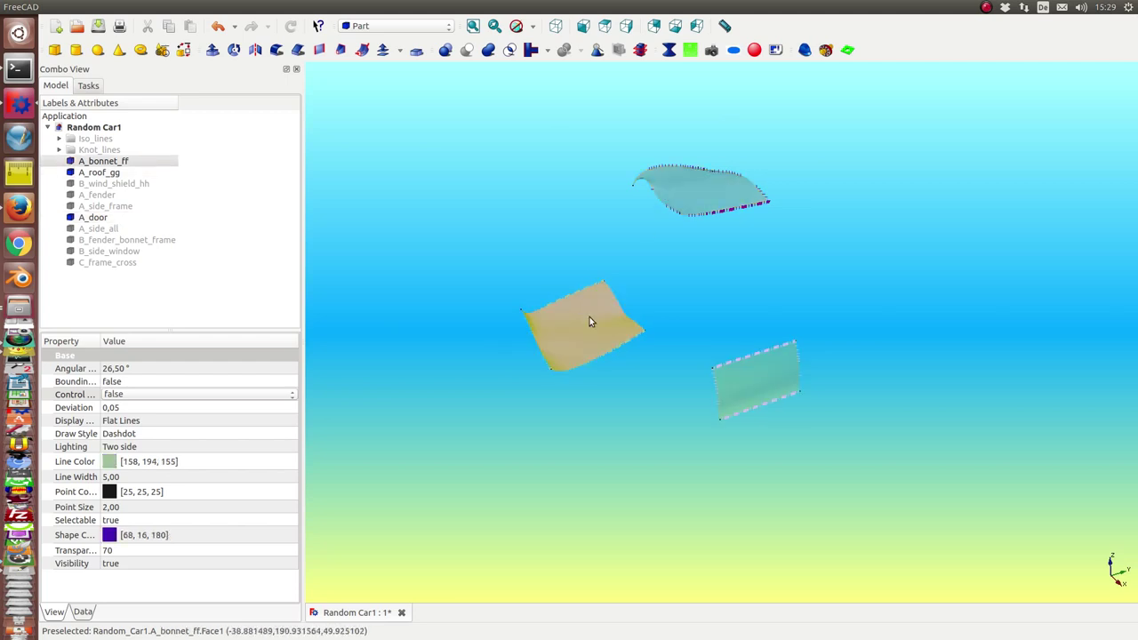
pyautogui.click(759, 384)
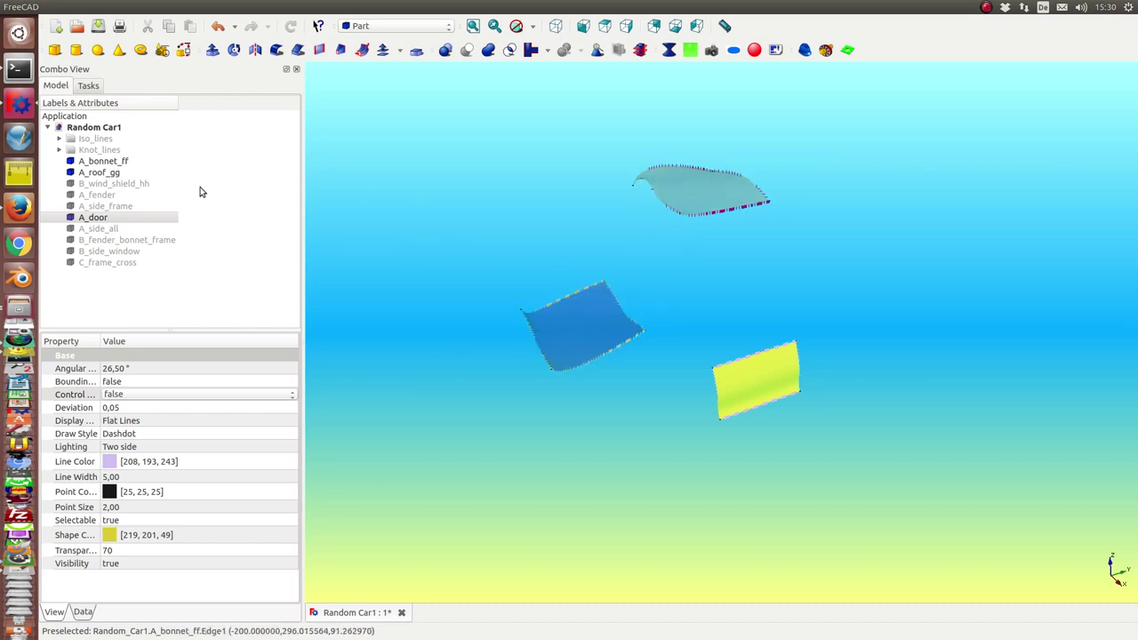
# Step: Show the B_wind_shield_hh surface and orbit and zoom to inspect it
pyautogui.click(125, 185)
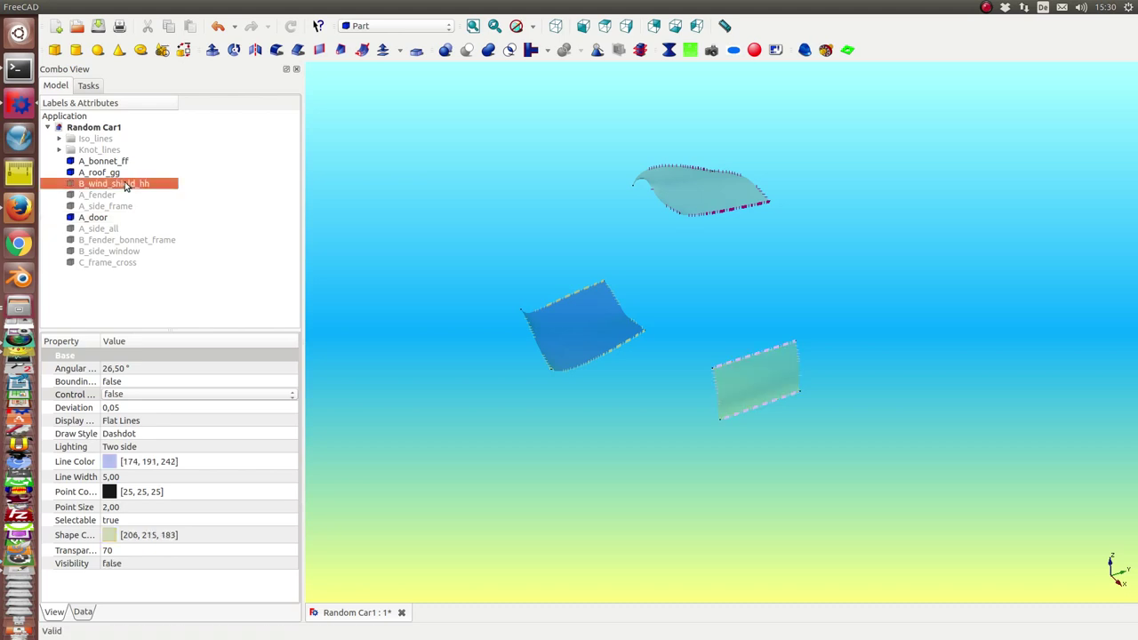
pyautogui.press('space')
pyautogui.moveTo(497, 423)
pyautogui.mouseDown(button='middle')
pyautogui.moveTo(673, 401)
pyautogui.moveTo(678, 435)
pyautogui.mouseUp(button='middle')
pyautogui.scroll(3, 673, 378)
pyautogui.scroll(2, 680, 371)
pyautogui.scroll(-2, 680, 370)
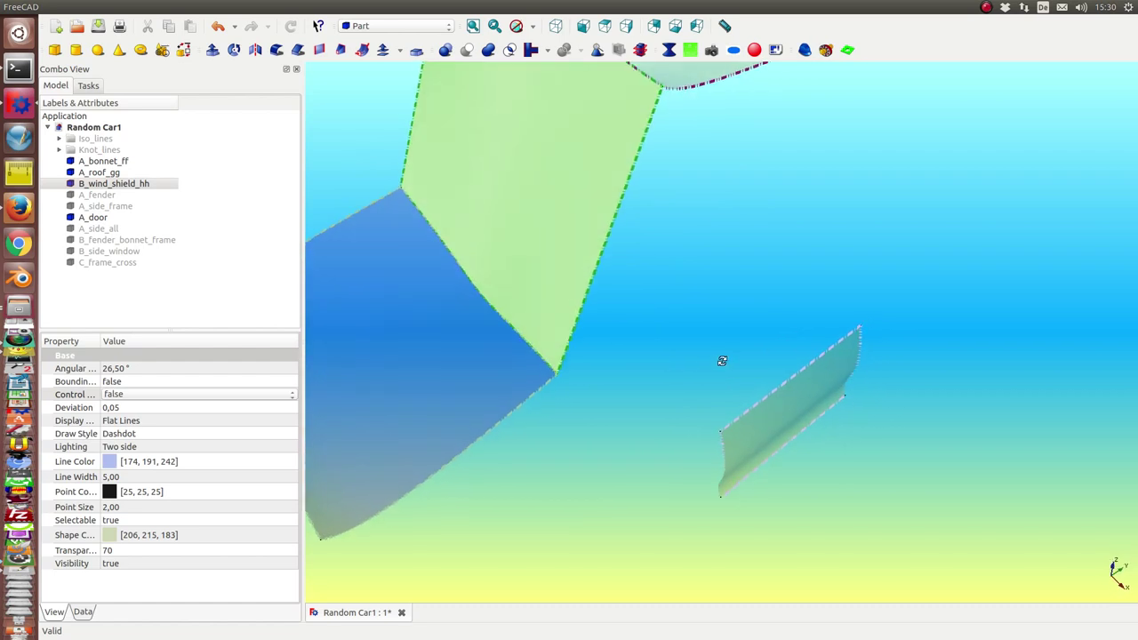
pyautogui.scroll(-3, 722, 351)
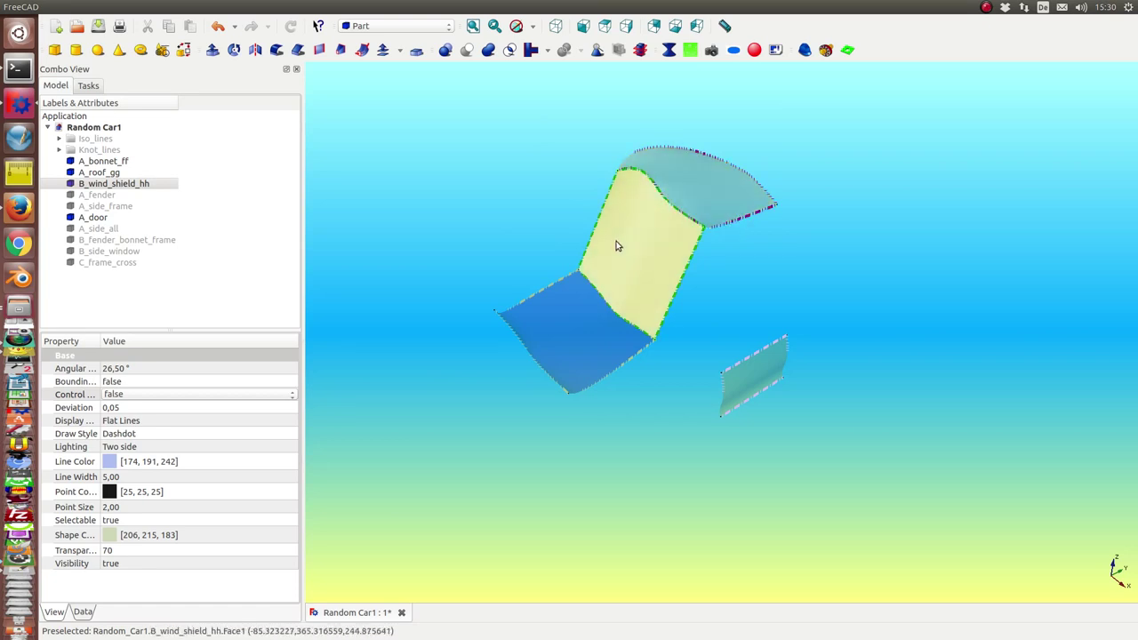
# Step: Make the A_fender and B_fender_bonnet_frame surfaces visible
pyautogui.click(98, 197)
pyautogui.press('space')
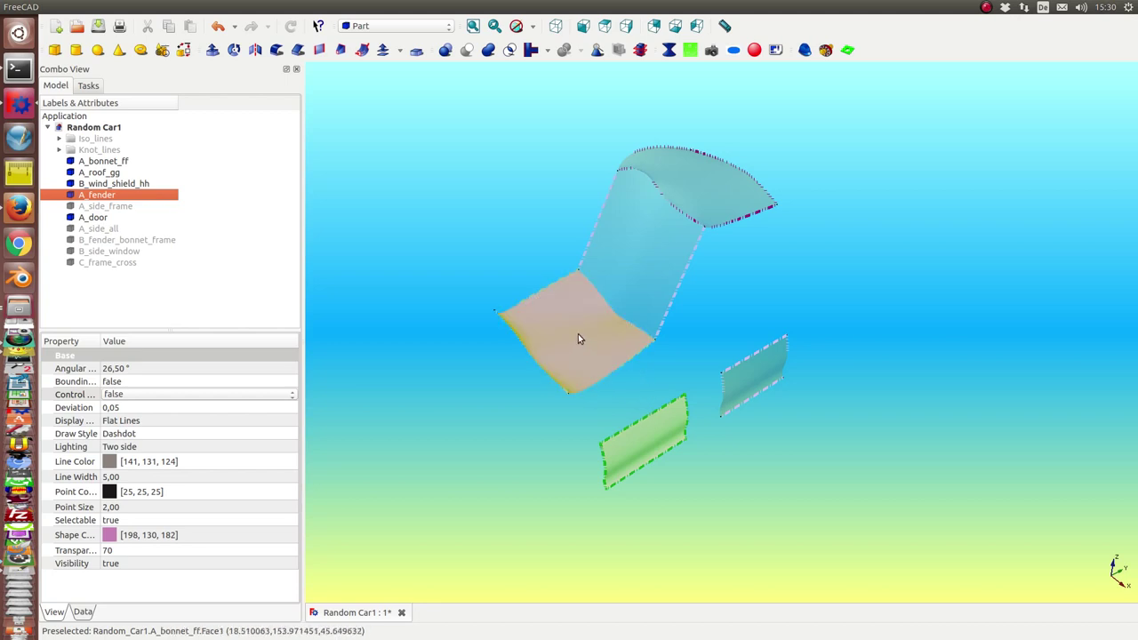
pyautogui.click(151, 243)
pyautogui.press('space')
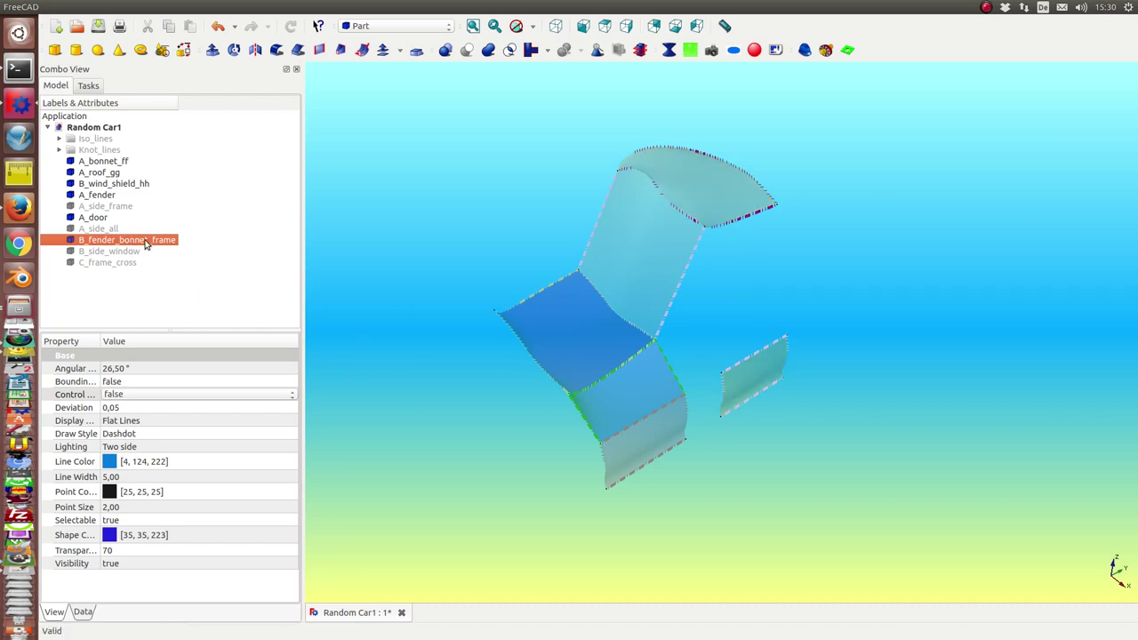
# Step: Show A_side_frame, select B_side_window and C_frame_cross, and orbit to inspect the joins
pyautogui.click(115, 252)
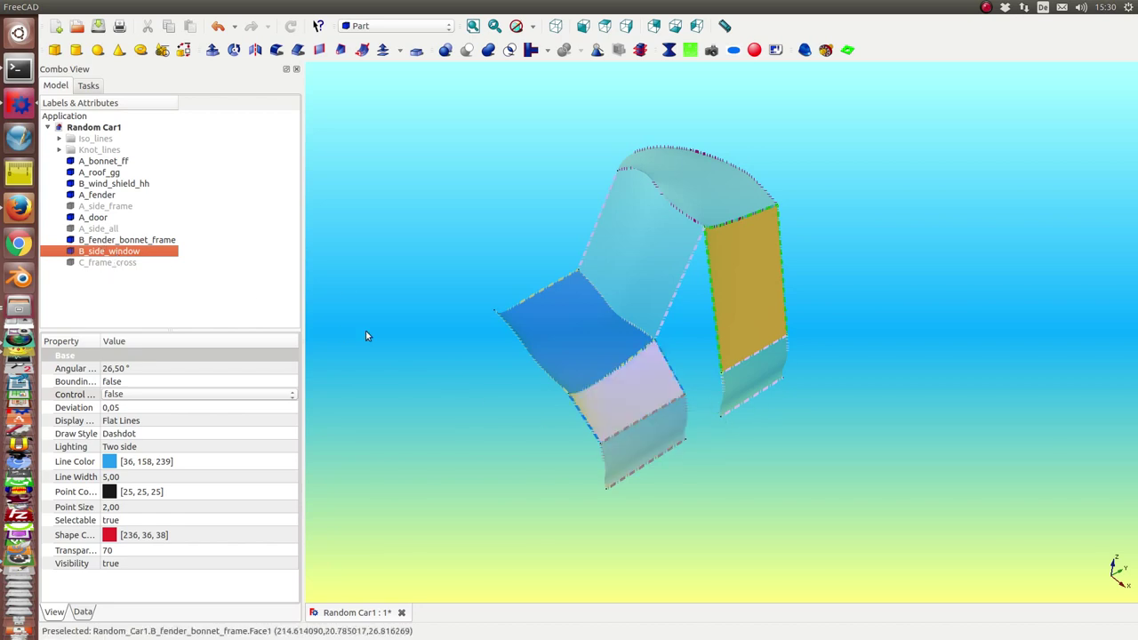
pyautogui.click(121, 209)
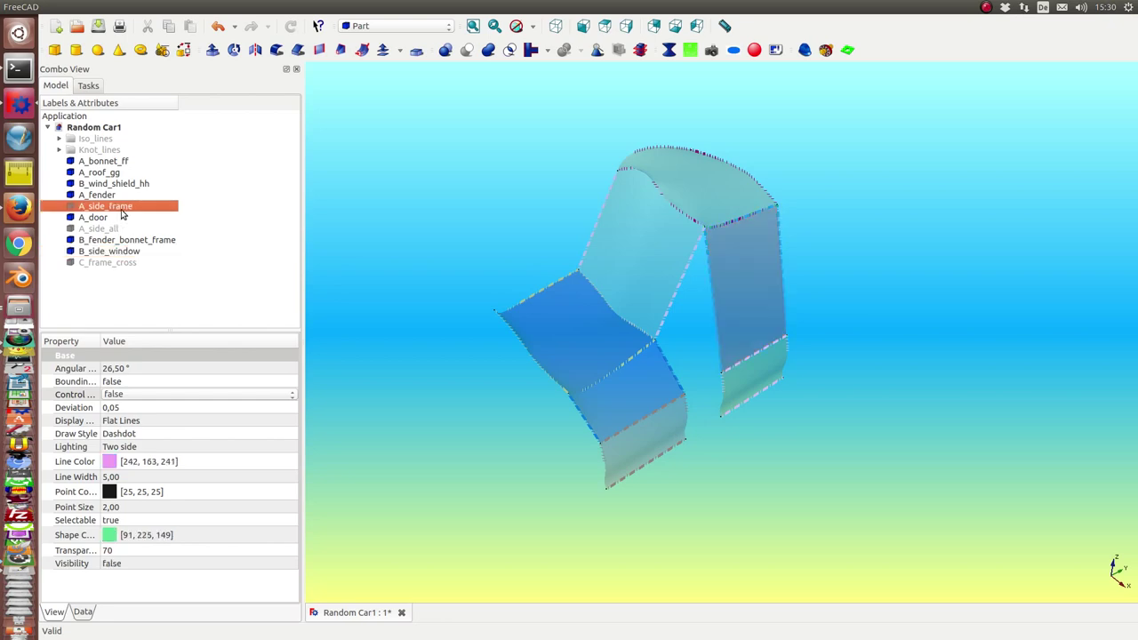
pyautogui.press('space')
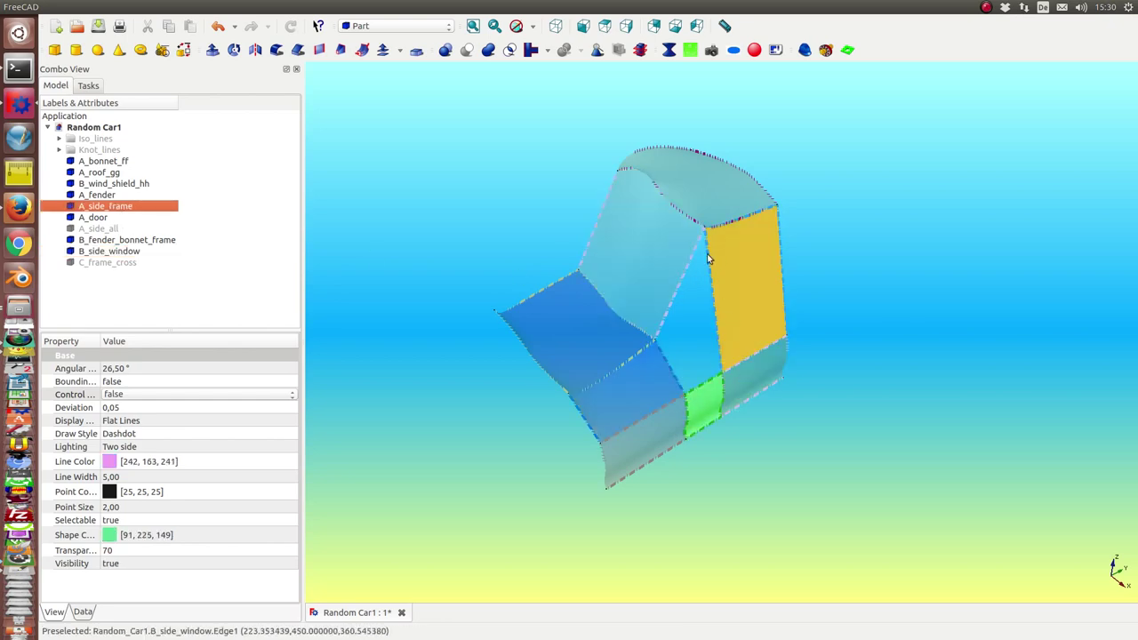
pyautogui.moveTo(888, 393); pyautogui.dragTo(779, 351)
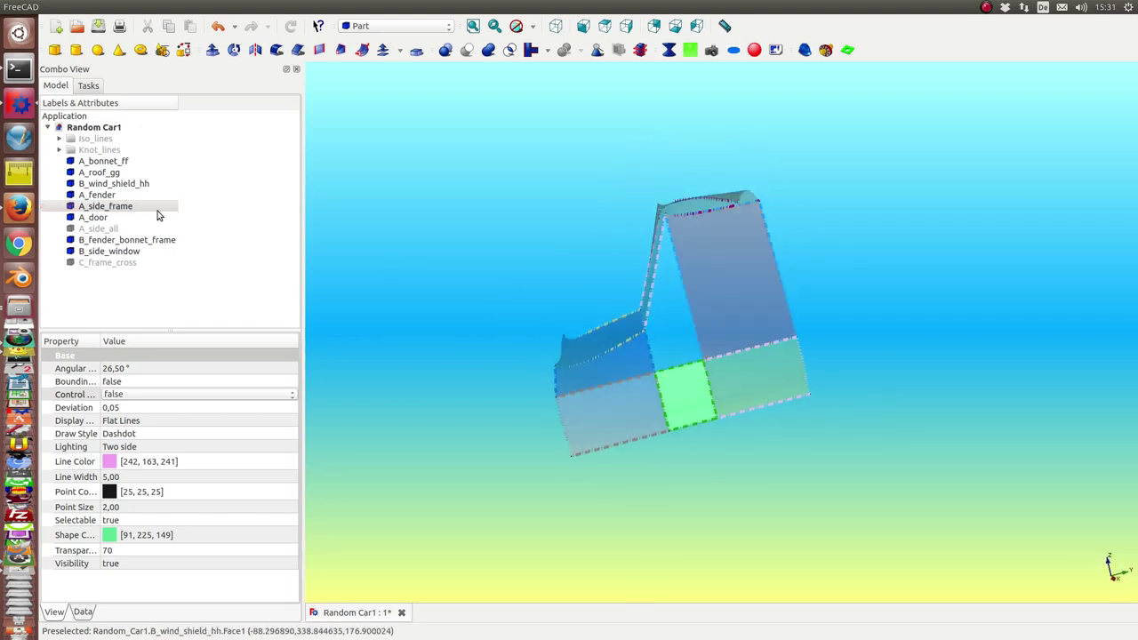
pyautogui.click(101, 264)
pyautogui.moveTo(412, 424); pyautogui.dragTo(459, 407)
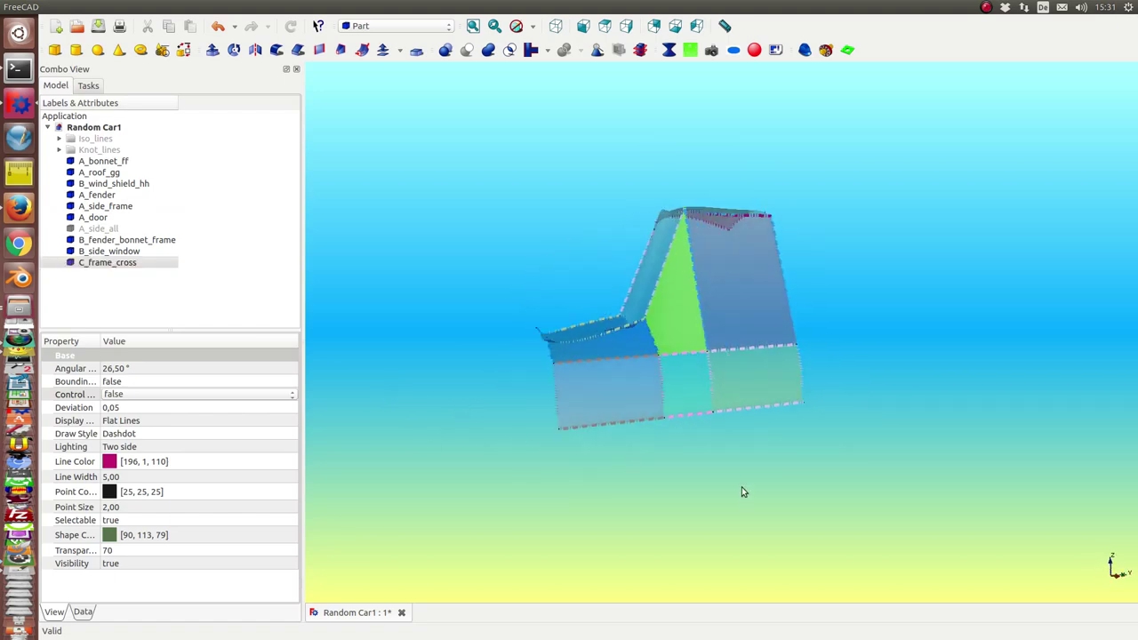
pyautogui.moveTo(460, 407); pyautogui.dragTo(1000, 392)
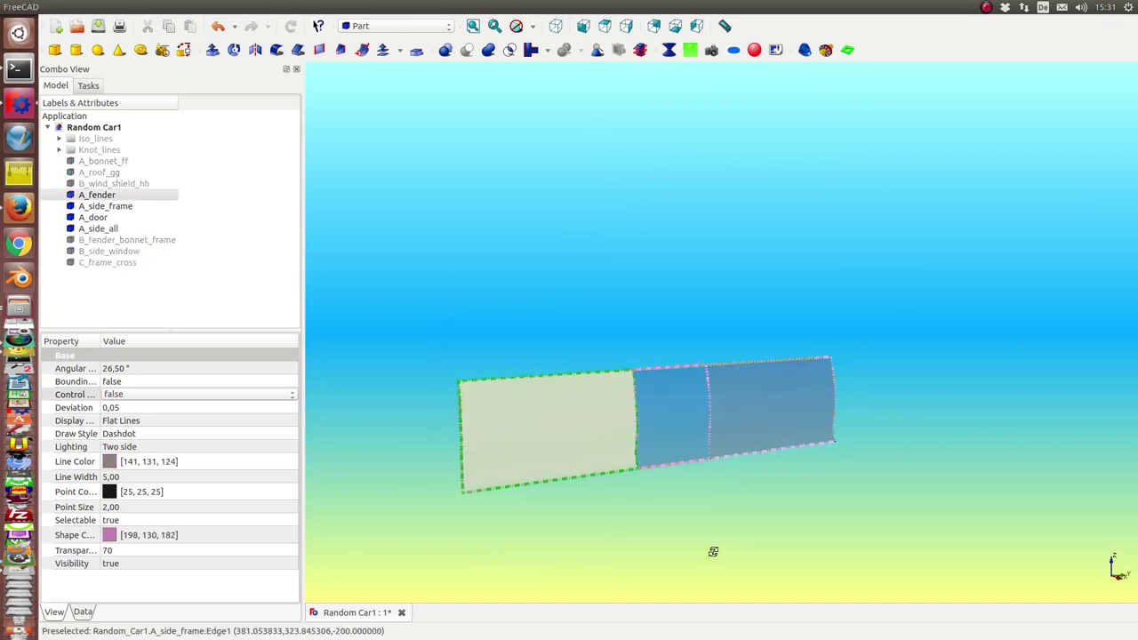
# Step: Orbit and pan the side panels, selecting the combined A_side_all surface to inspect it
pyautogui.moveTo(713, 549)
pyautogui.mouseDown()
pyautogui.moveTo(826, 482)
pyautogui.moveTo(825, 501)
pyautogui.mouseUp()
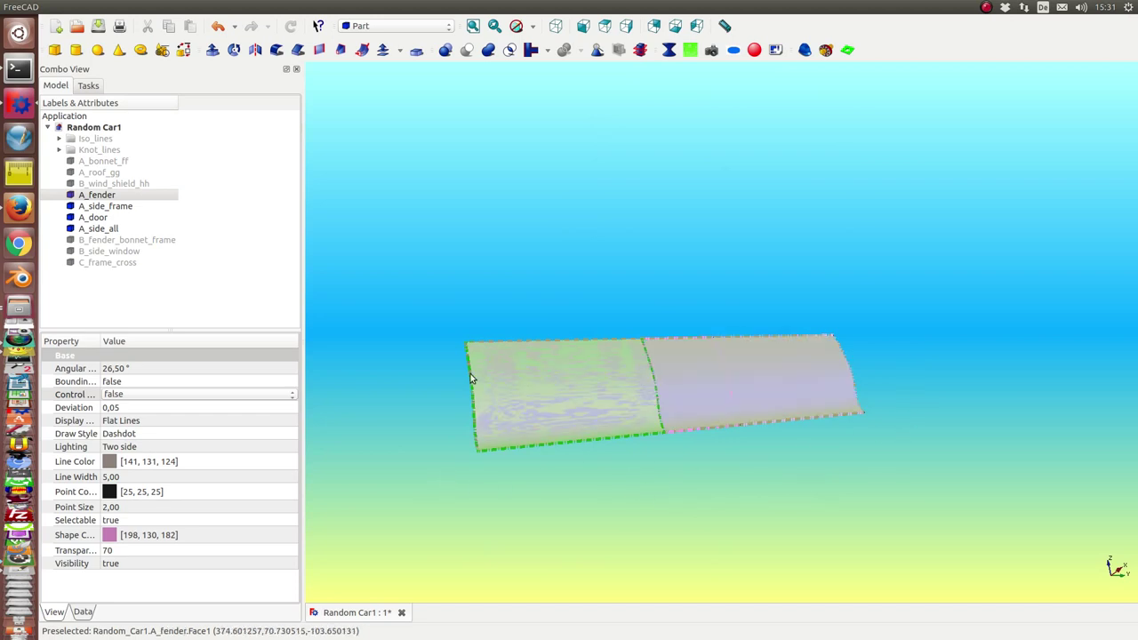
pyautogui.moveTo(787, 287)
pyautogui.mouseDown()
pyautogui.moveTo(871, 354)
pyautogui.moveTo(863, 376)
pyautogui.mouseUp()
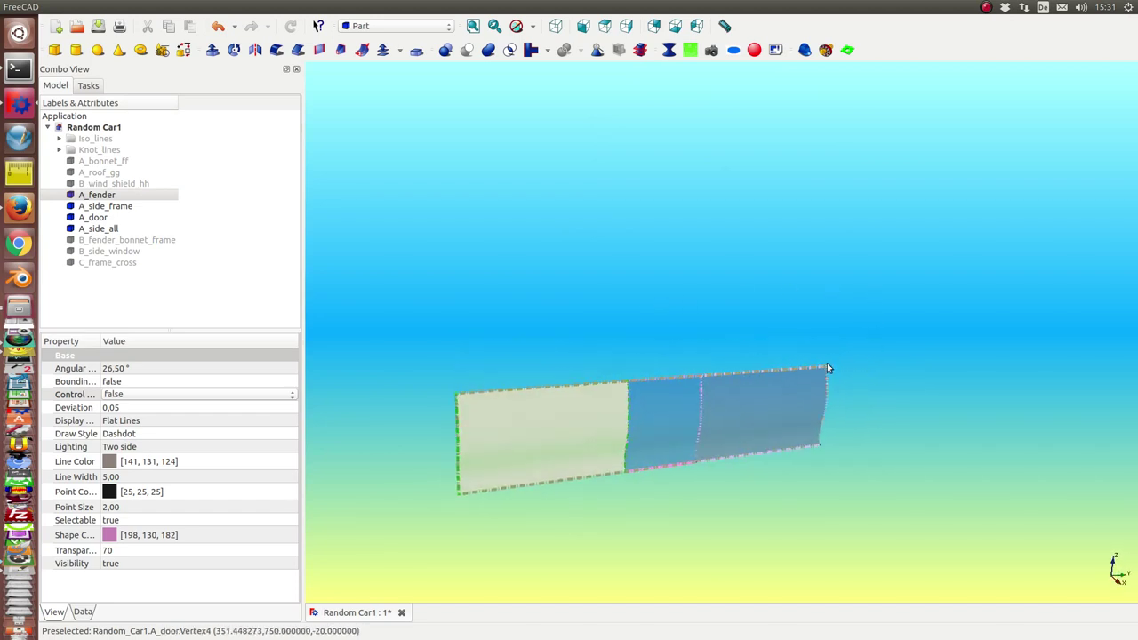
pyautogui.click(107, 229)
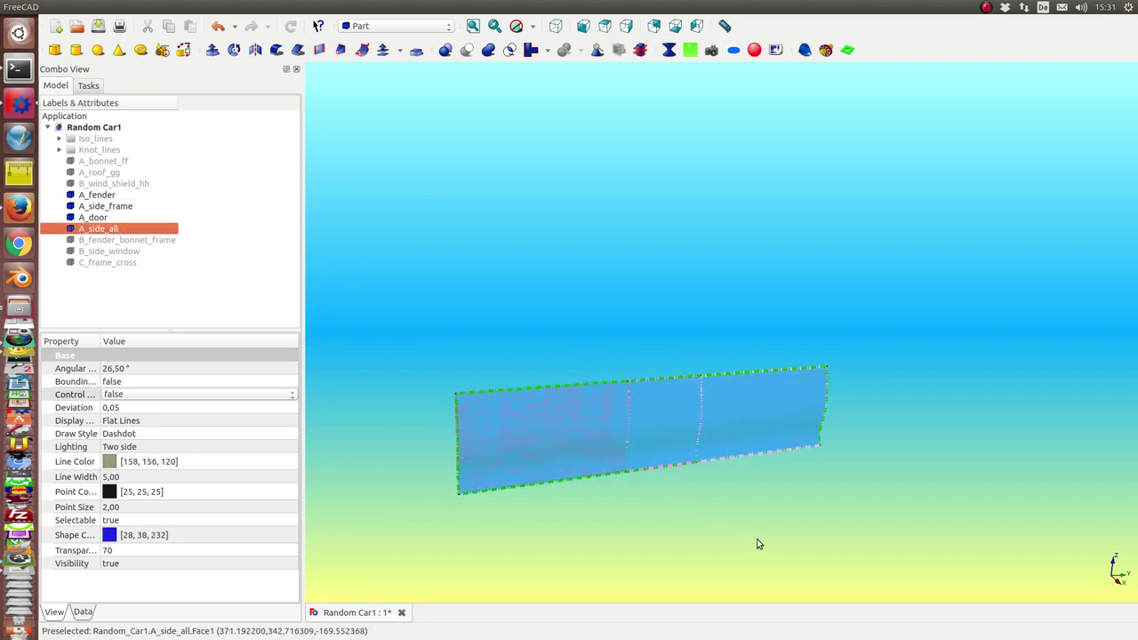
pyautogui.scroll(3, 758, 543)
pyautogui.moveTo(804, 547); pyautogui.dragTo(935, 420, button='middle')
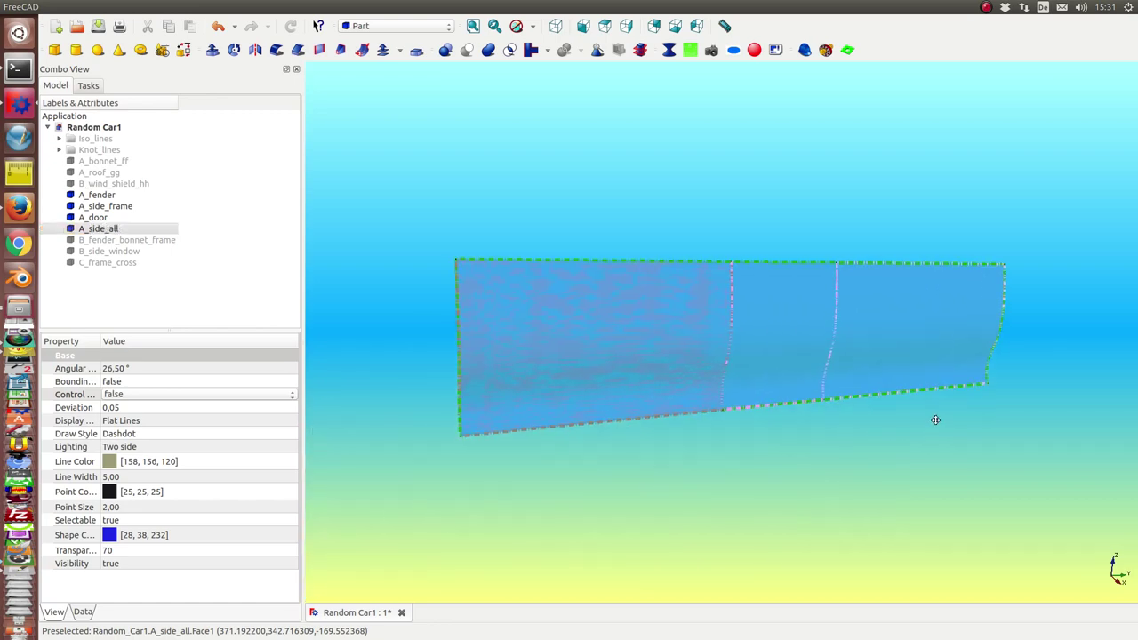
# Step: Compare A_side_all against the A_fender, A_door and A_side_frame faces, ending with A_fender selected
pyautogui.click(100, 198)
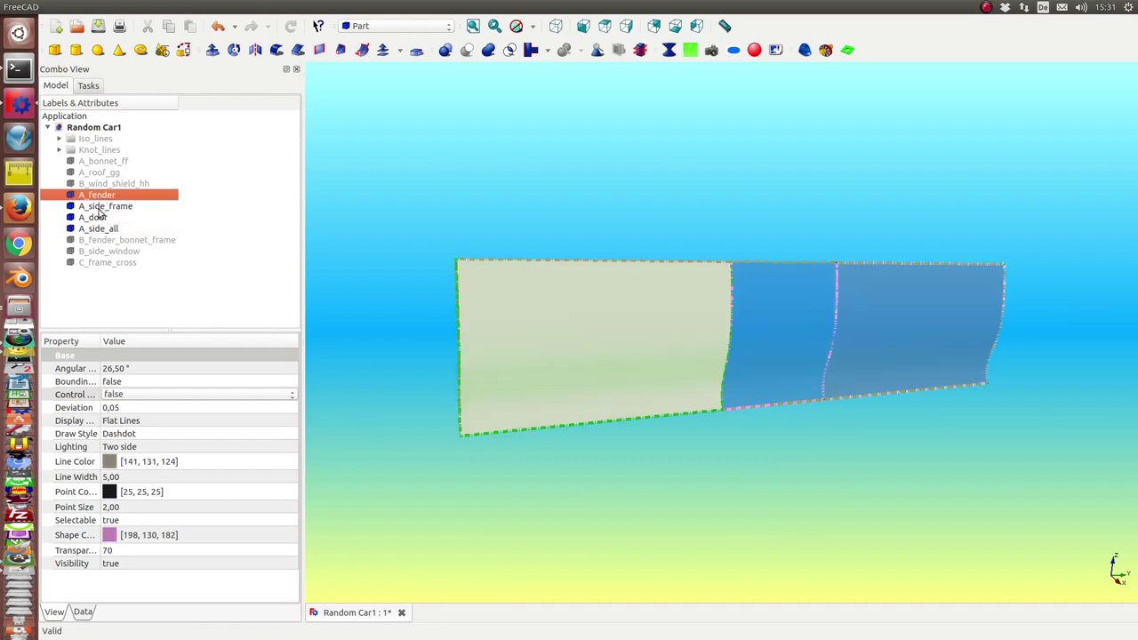
pyautogui.click(100, 219)
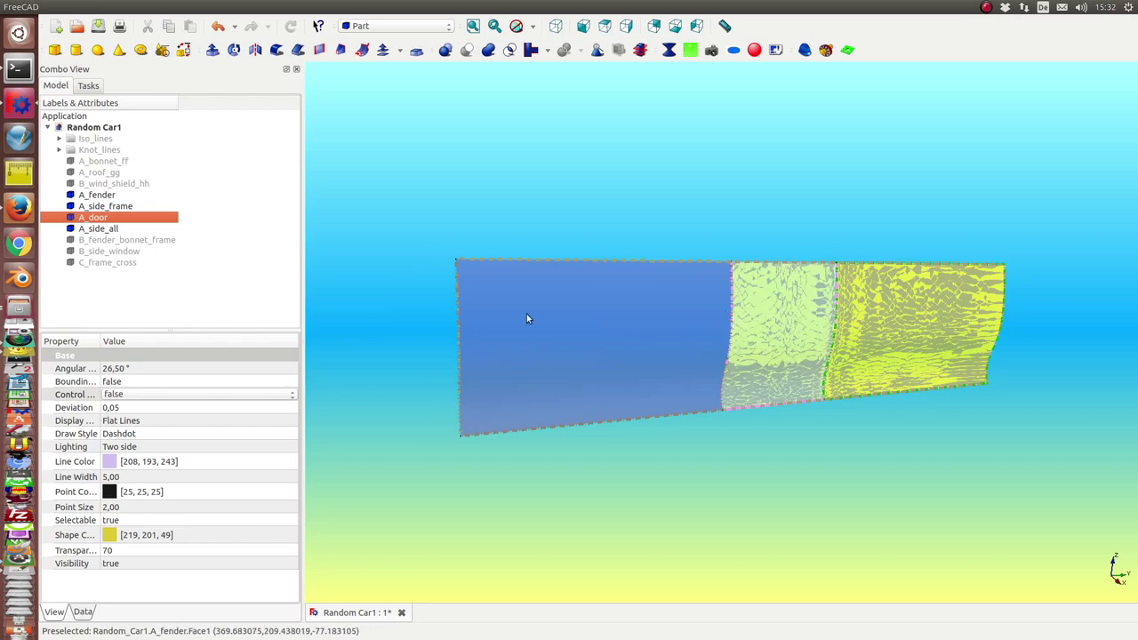
pyautogui.click(103, 207)
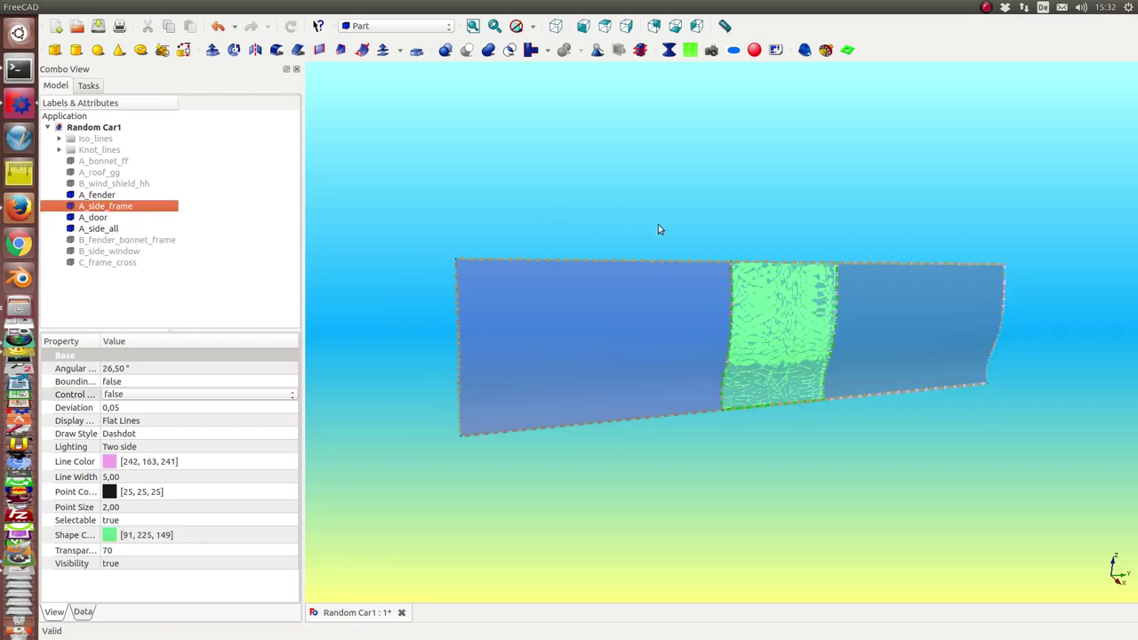
pyautogui.moveTo(676, 237)
pyautogui.mouseDown(button='middle')
pyautogui.moveTo(788, 361)
pyautogui.moveTo(845, 392)
pyautogui.moveTo(663, 261)
pyautogui.moveTo(724, 470)
pyautogui.mouseUp(button='middle')
pyautogui.scroll(3, 721, 478)
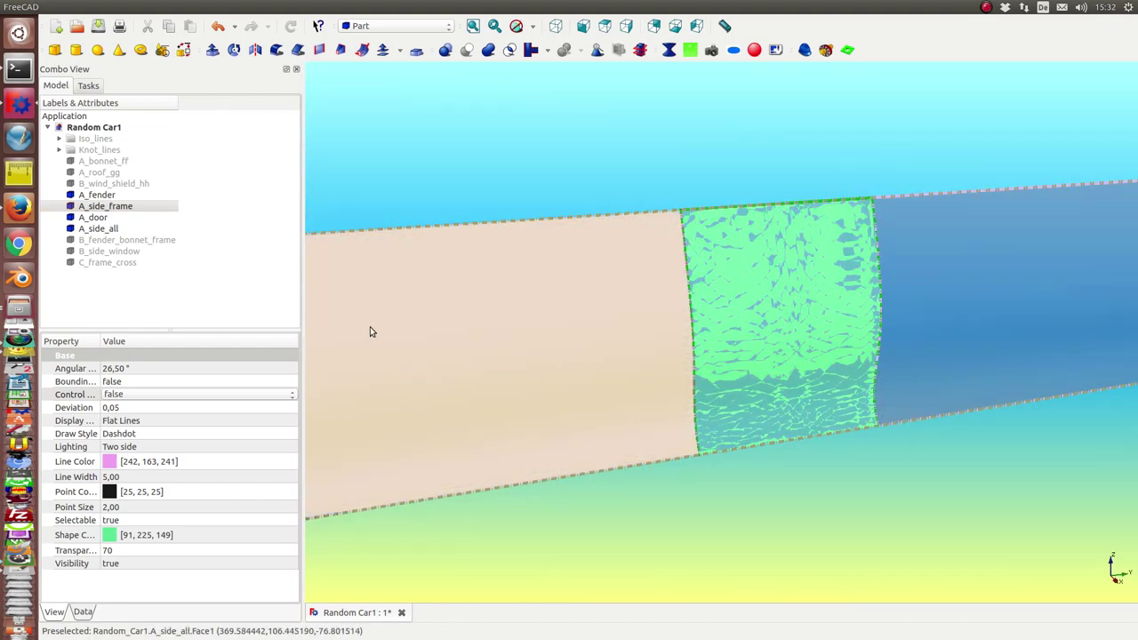
pyautogui.scroll(-3, 594, 188)
pyautogui.scroll(-3, 601, 184)
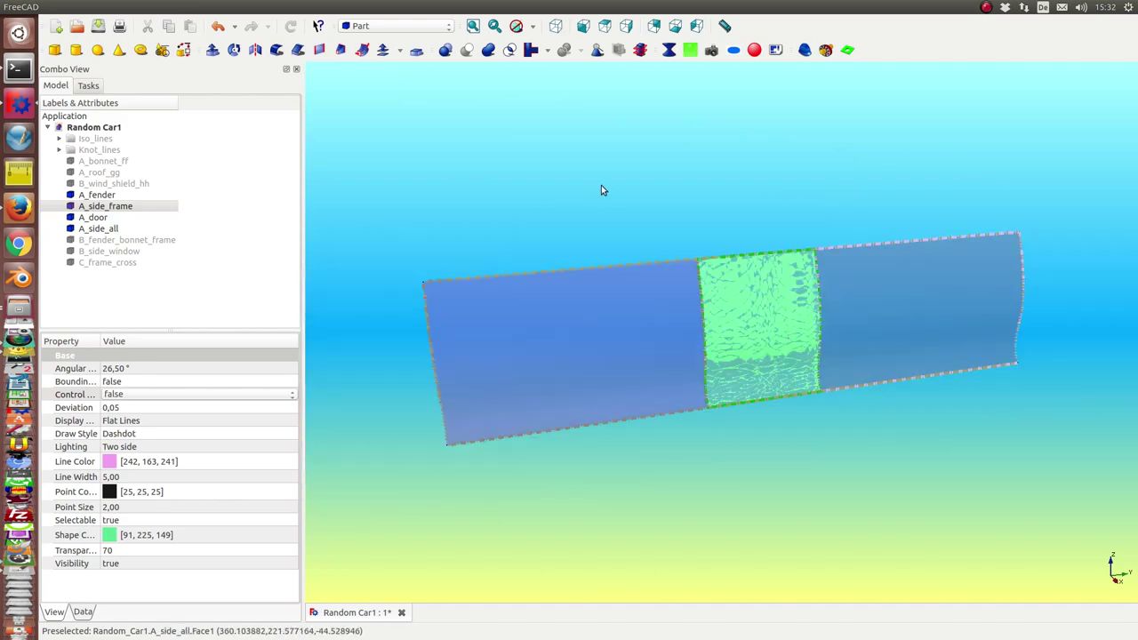
pyautogui.click(109, 230)
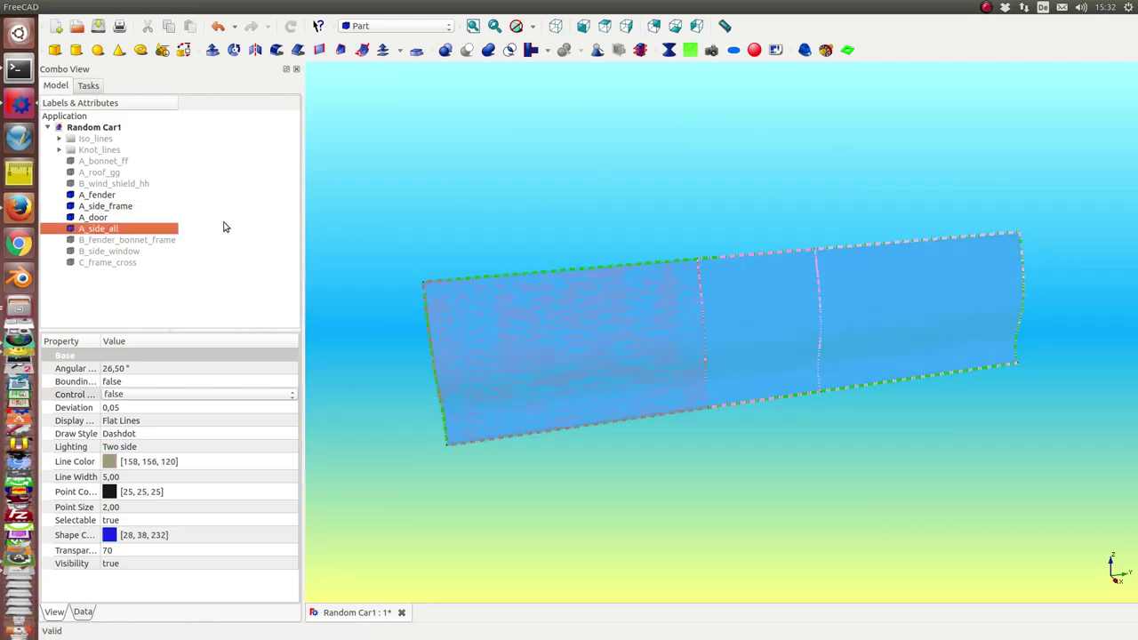
pyautogui.click(597, 338)
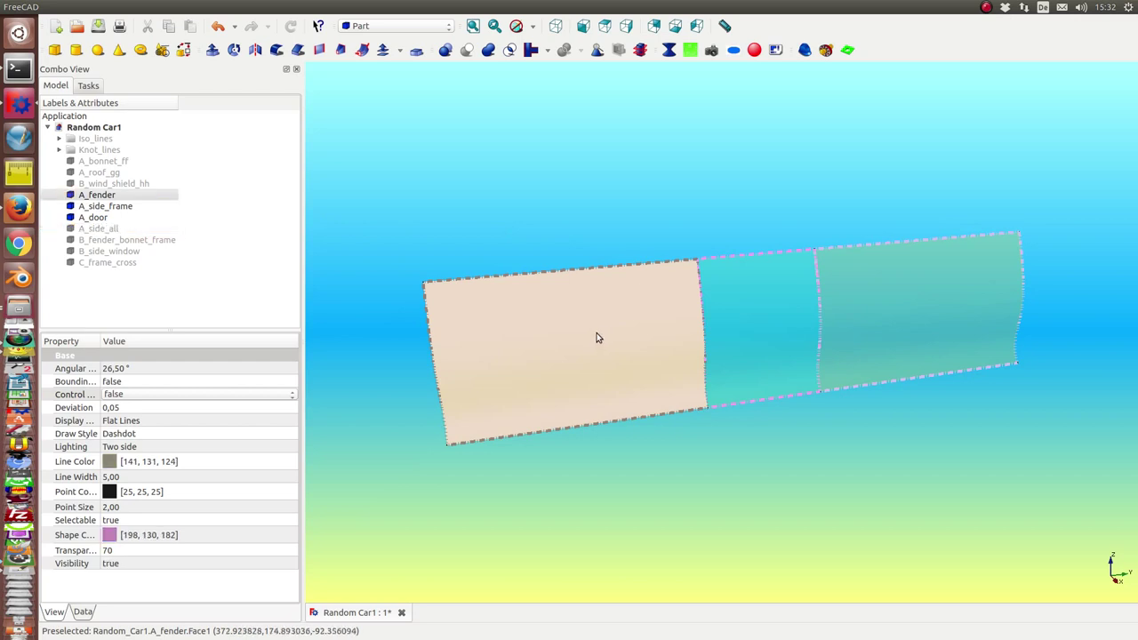
# Step: Build a Shell from the fender, side-frame and door faces with Part Shape builder
pyautogui.click(183, 50)
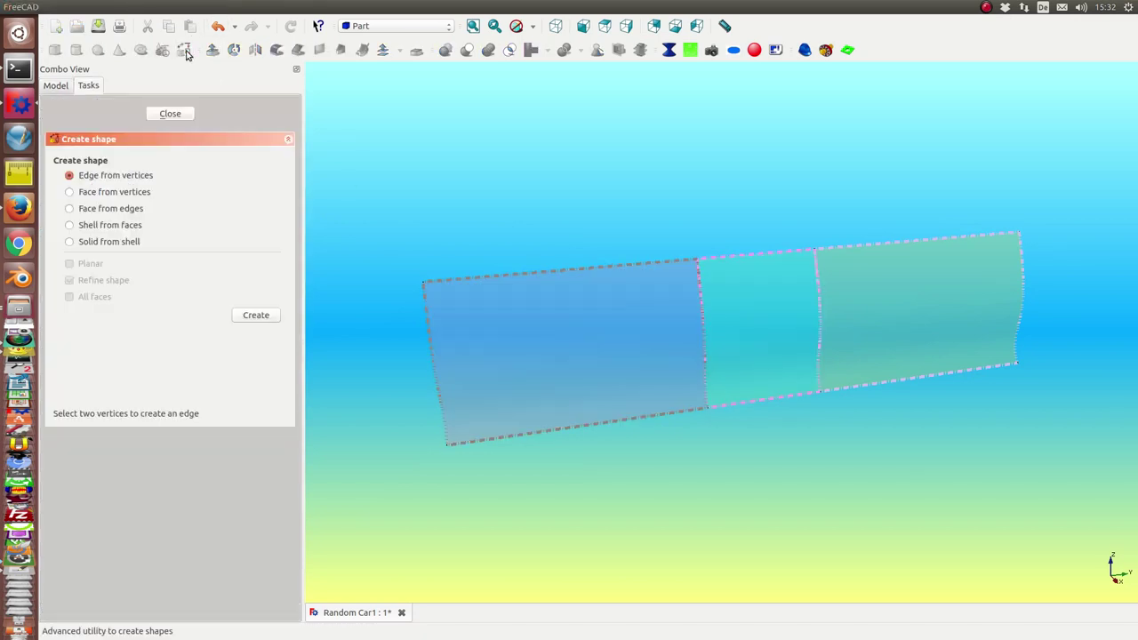
pyautogui.click(76, 225)
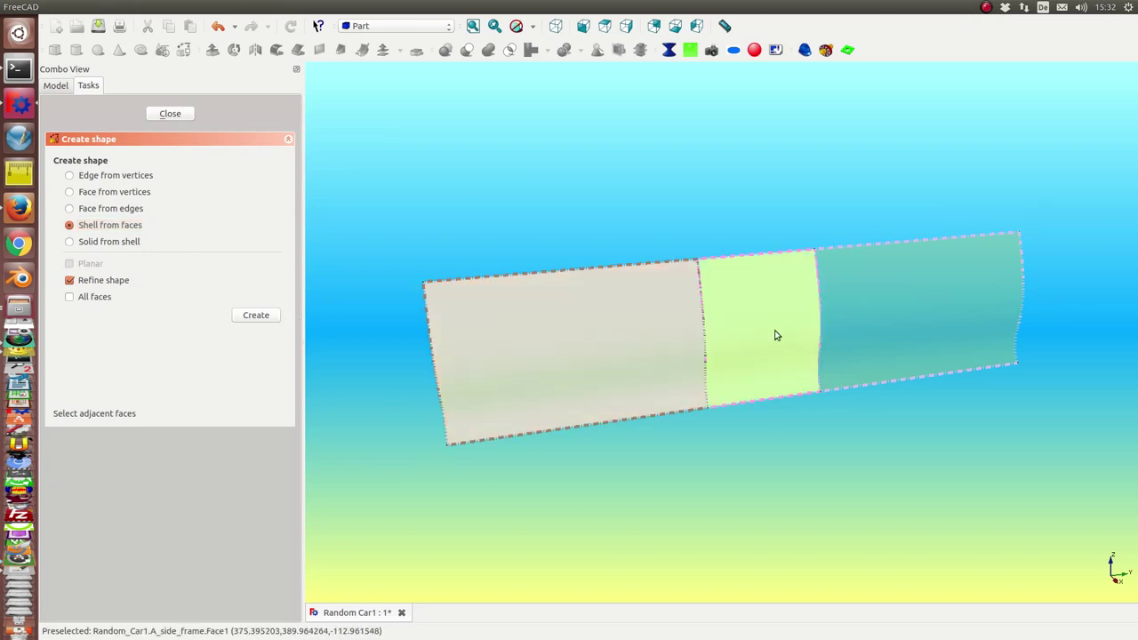
pyautogui.click(833, 323)
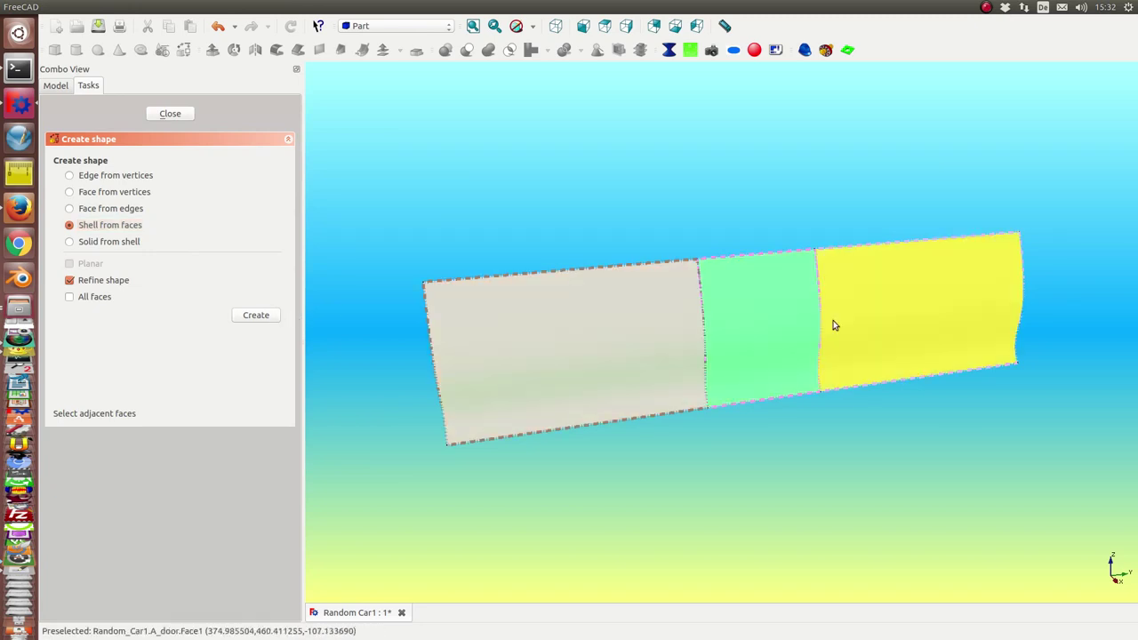
pyautogui.click(256, 316)
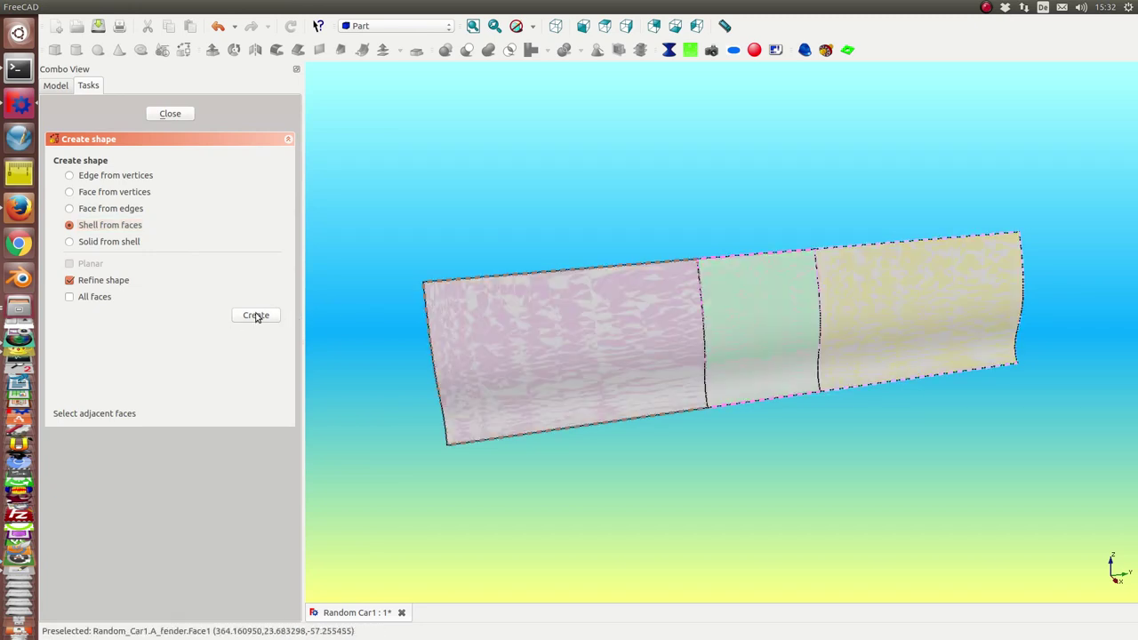
pyautogui.click(162, 113)
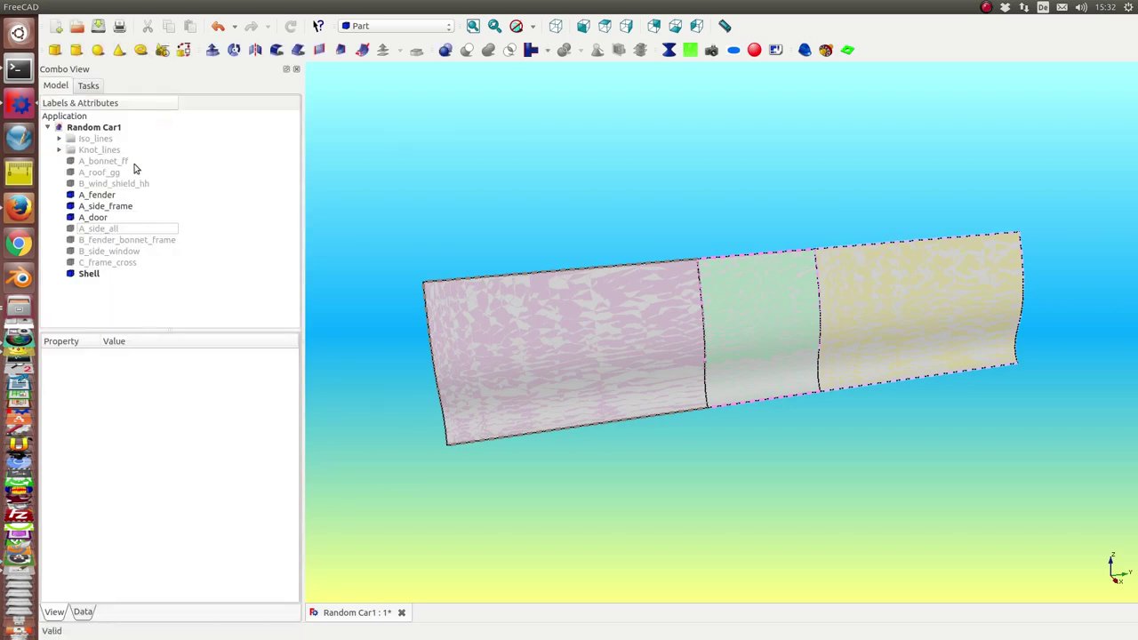
# Step: Hide the original A_fender and A_door faces and select the new Shell
pyautogui.click(94, 195)
pyautogui.press('space')
pyautogui.press('space')
pyautogui.click(100, 218)
pyautogui.press('space')
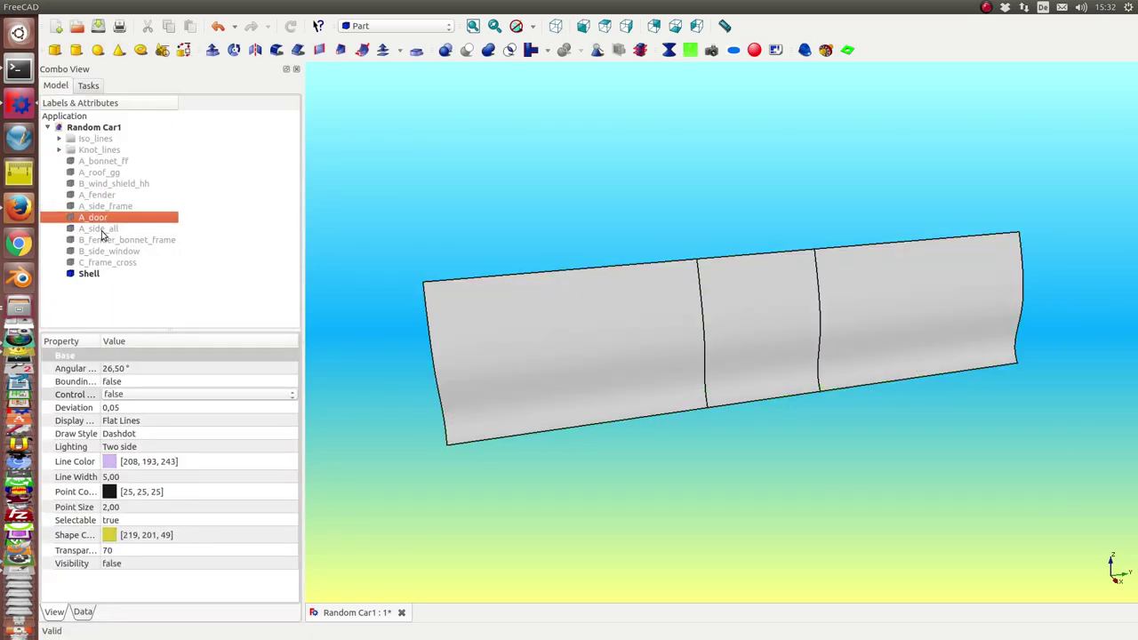
pyautogui.click(85, 274)
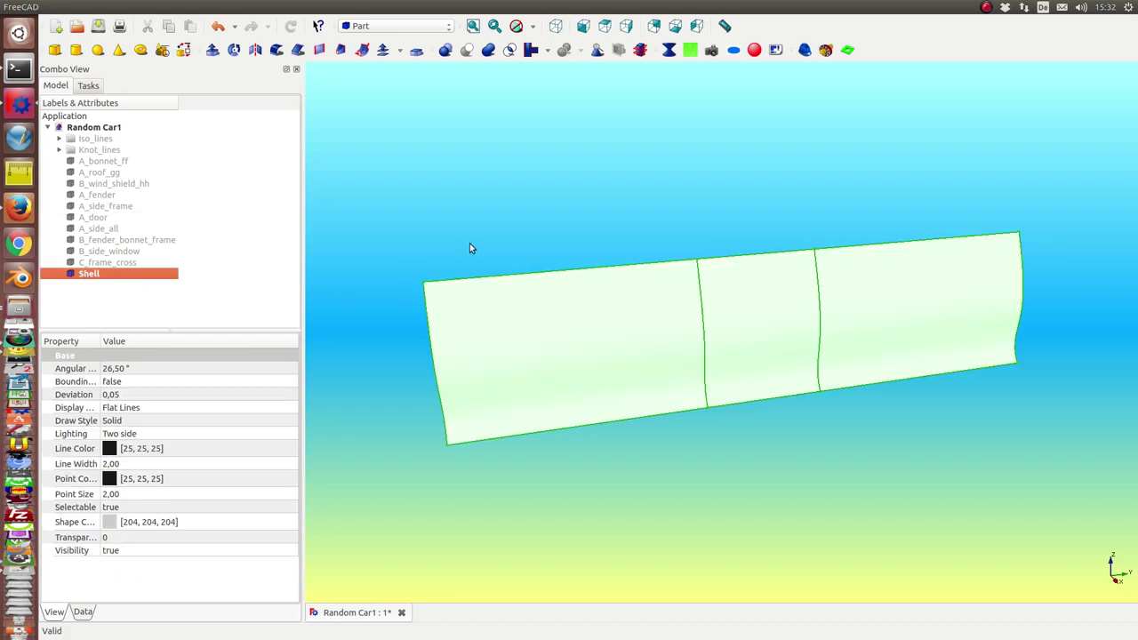
pyautogui.moveTo(486, 253)
pyautogui.mouseDown(button='middle')
pyautogui.moveTo(679, 284)
pyautogui.moveTo(525, 257)
pyautogui.mouseUp(button='middle')
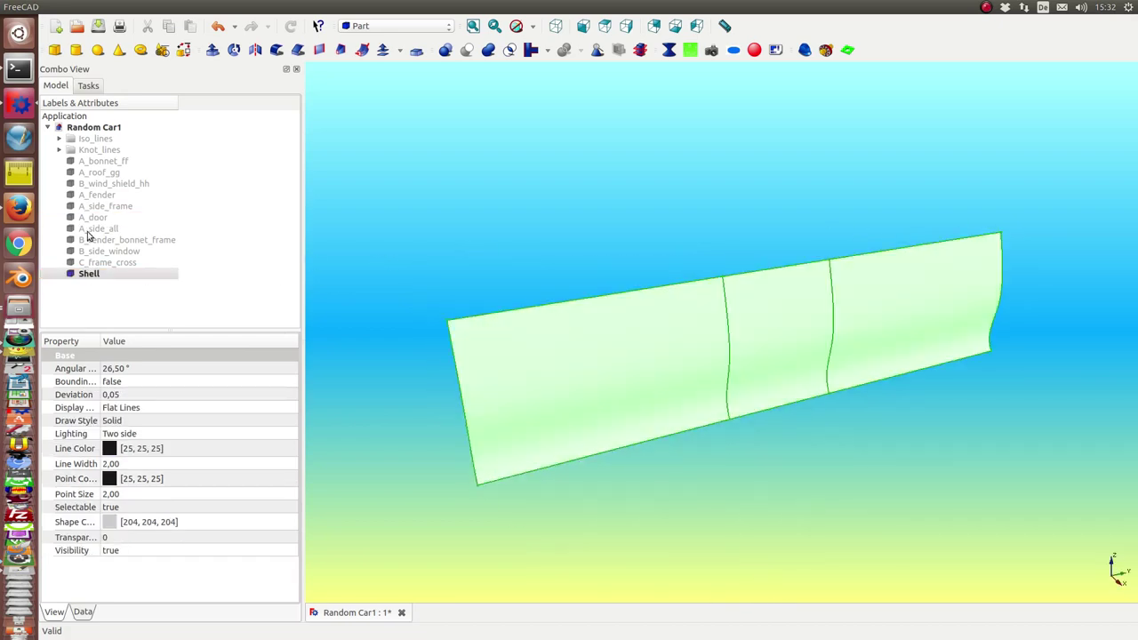
# Step: Show A_side_all and orbit to compare it with the Shell
pyautogui.click(109, 230)
pyautogui.press('space')
pyautogui.moveTo(496, 211)
pyautogui.mouseDown(button='middle')
pyautogui.moveTo(701, 322)
pyautogui.moveTo(907, 323)
pyautogui.moveTo(705, 217)
pyautogui.mouseUp(button='middle')
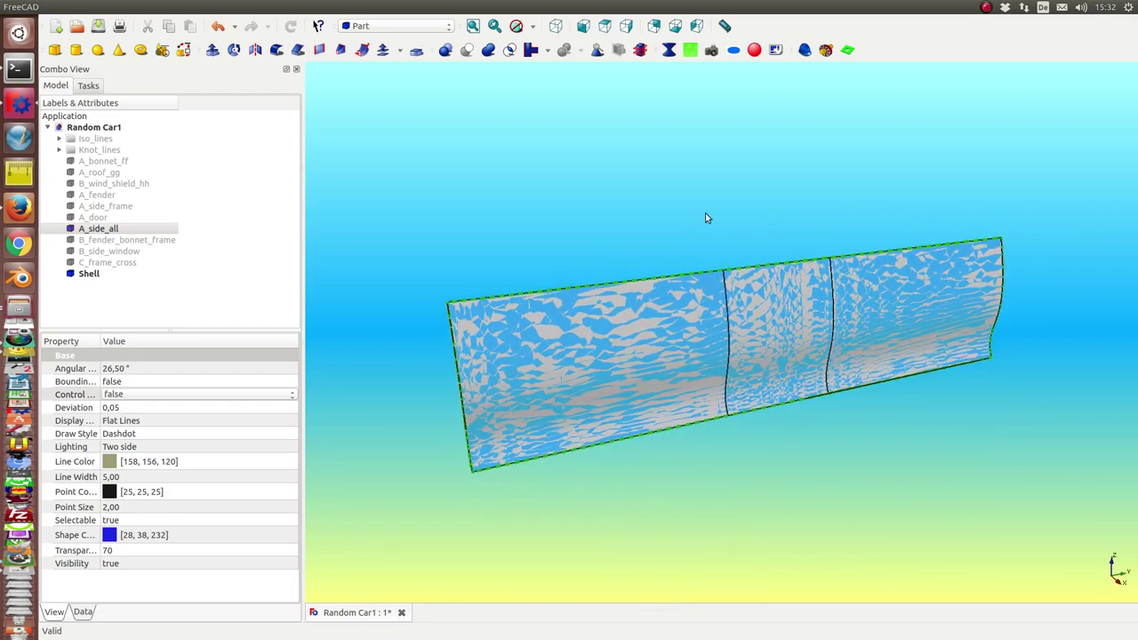